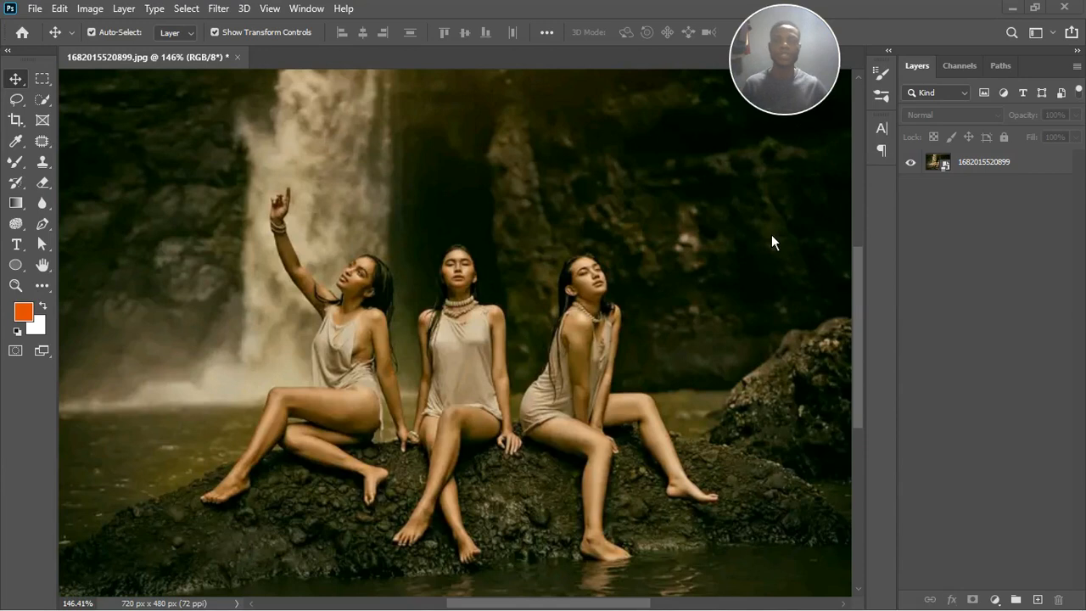
Rasterize the smart object photo layer and duplicate it.
{"action": "scroll", "coordinate": [771, 234], "scroll_direction": "down", "scroll_amount": 3}
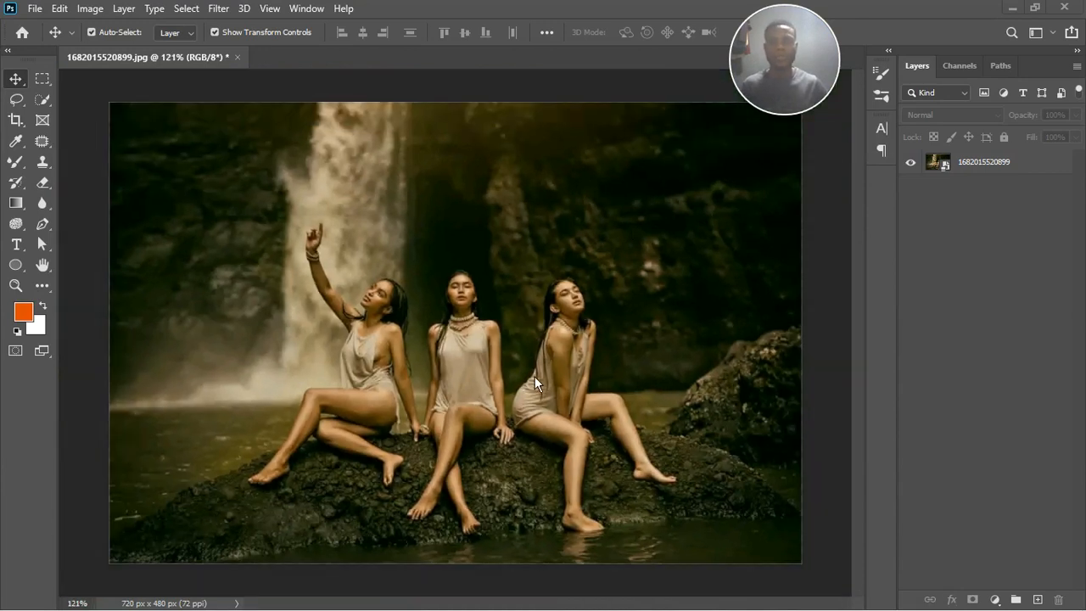
{"action": "scroll", "coordinate": [522, 516], "scroll_direction": "up", "scroll_amount": 3}
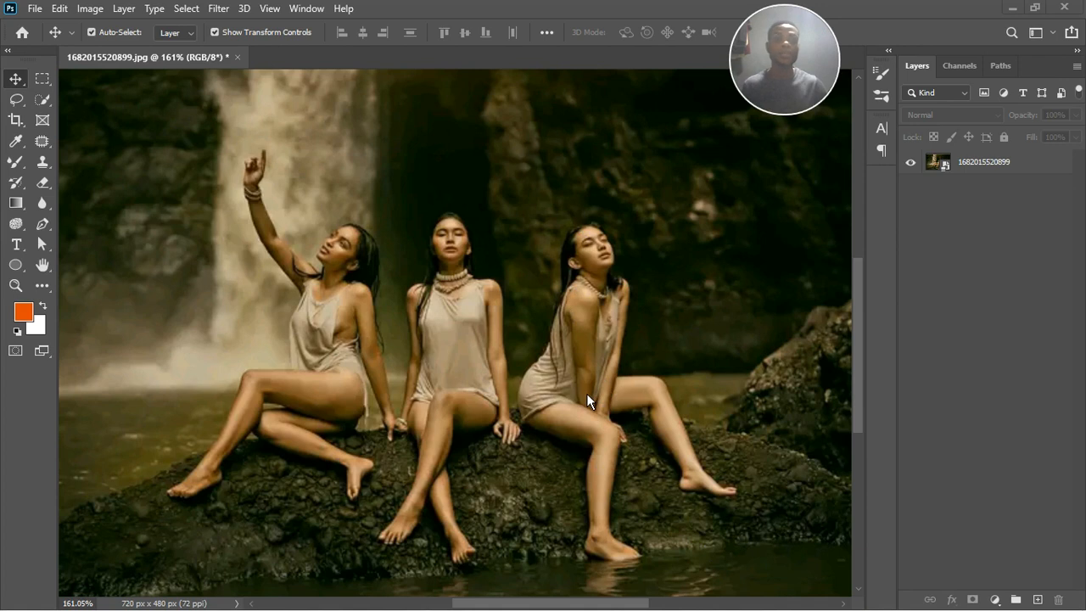
{"action": "right_click", "coordinate": [977, 169]}
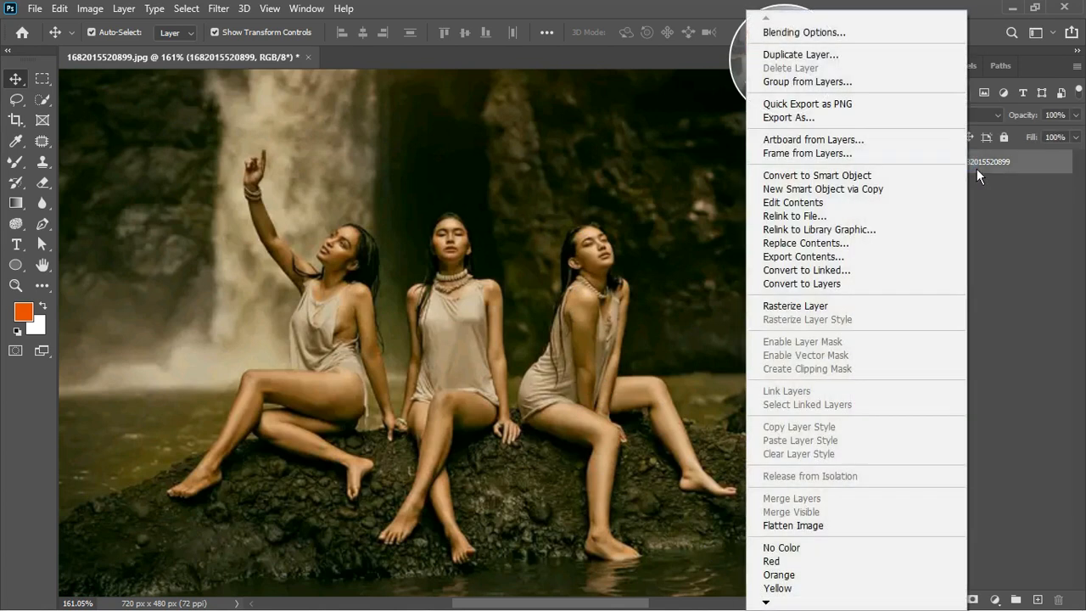
{"action": "left_click", "coordinate": [841, 306]}
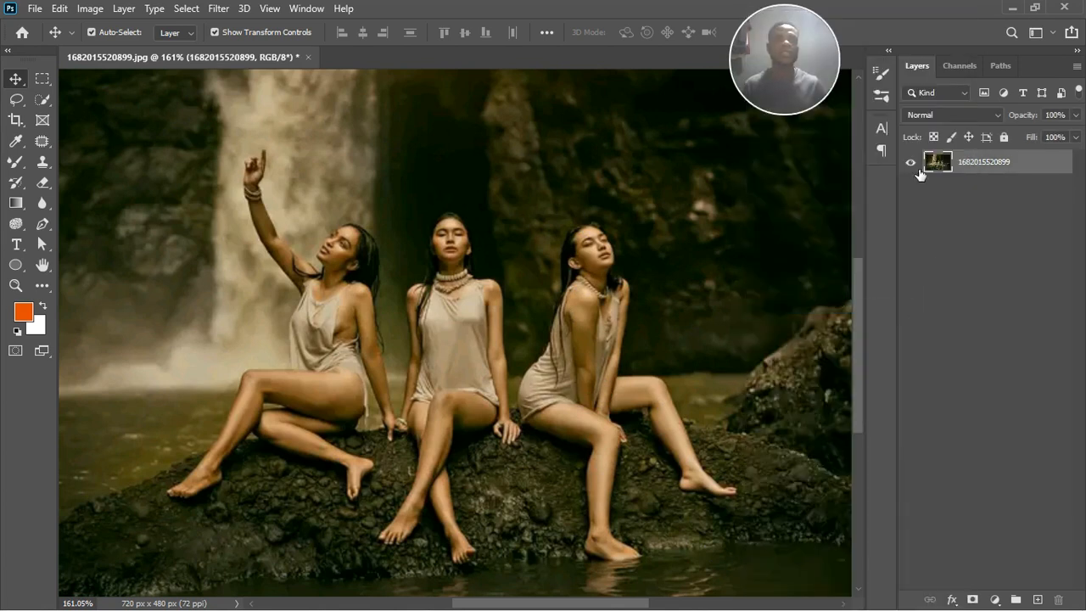
{"action": "key", "text": "ctrl+j"}
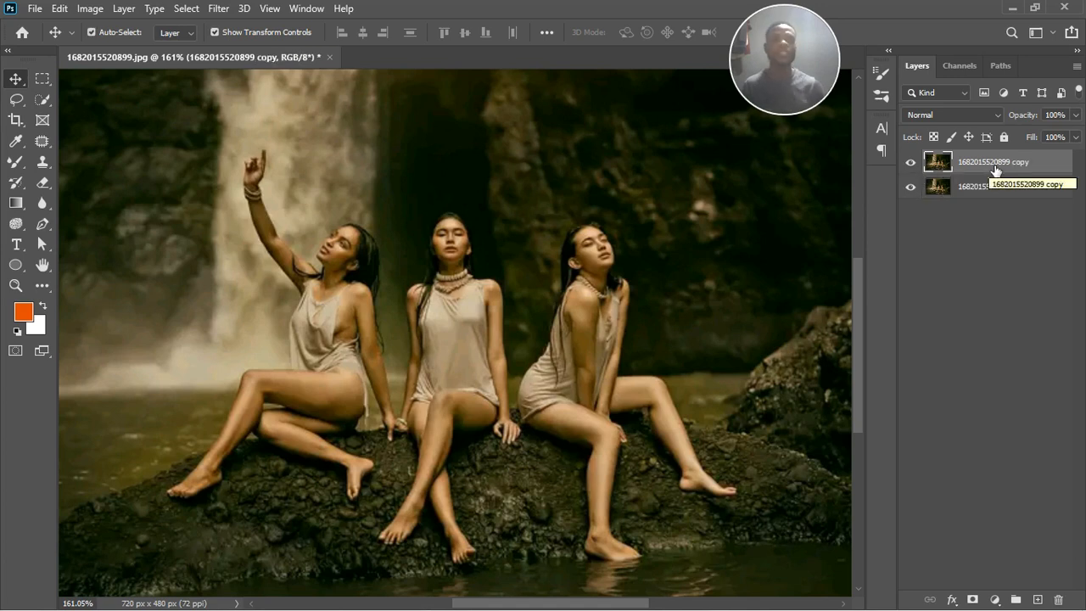
Hide the original photo layer and rename the duplicate layer "wroking image".
{"action": "left_click", "coordinate": [911, 187]}
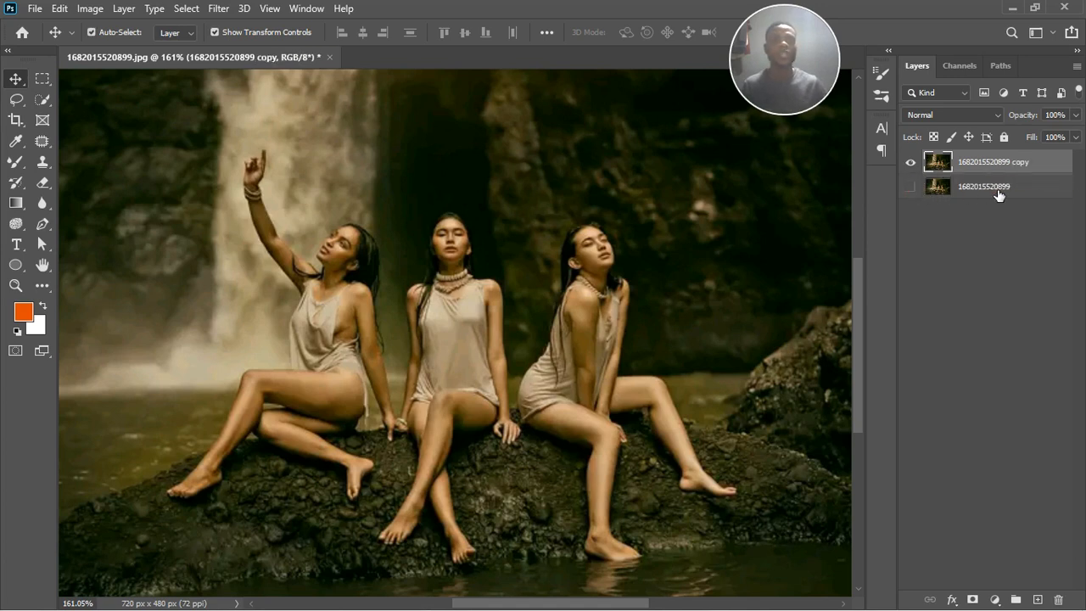
{"action": "left_click", "coordinate": [991, 169]}
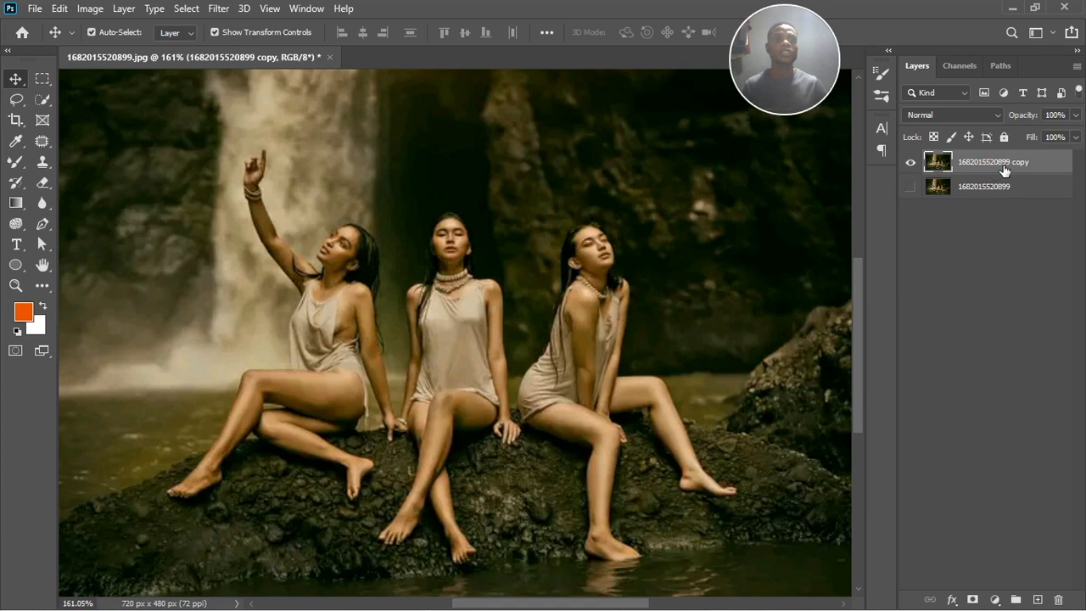
{"action": "double_click", "coordinate": [993, 163]}
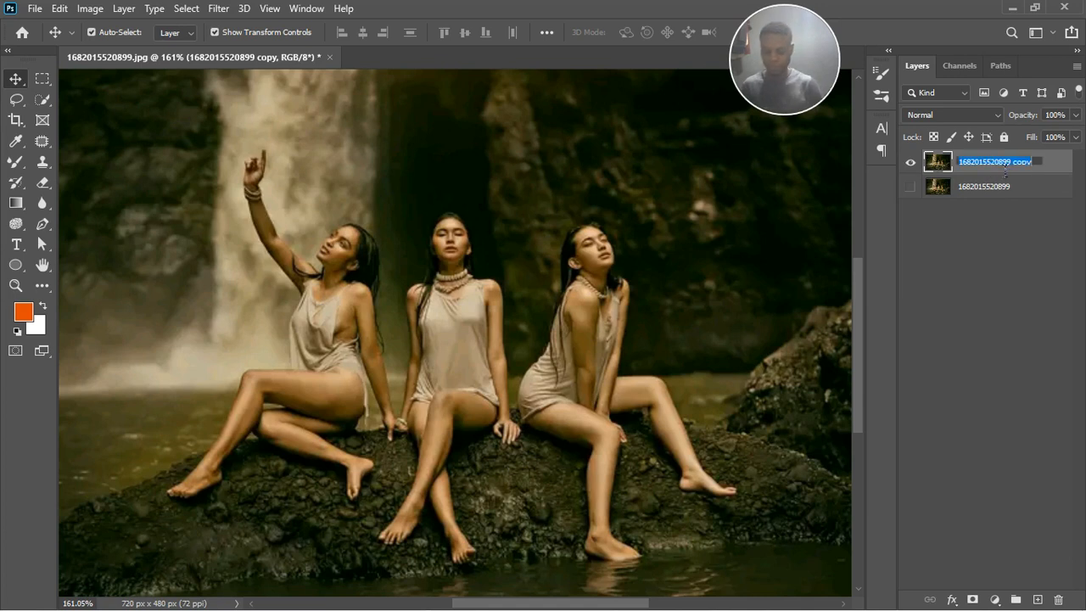
{"action": "type", "text": "wroking"}
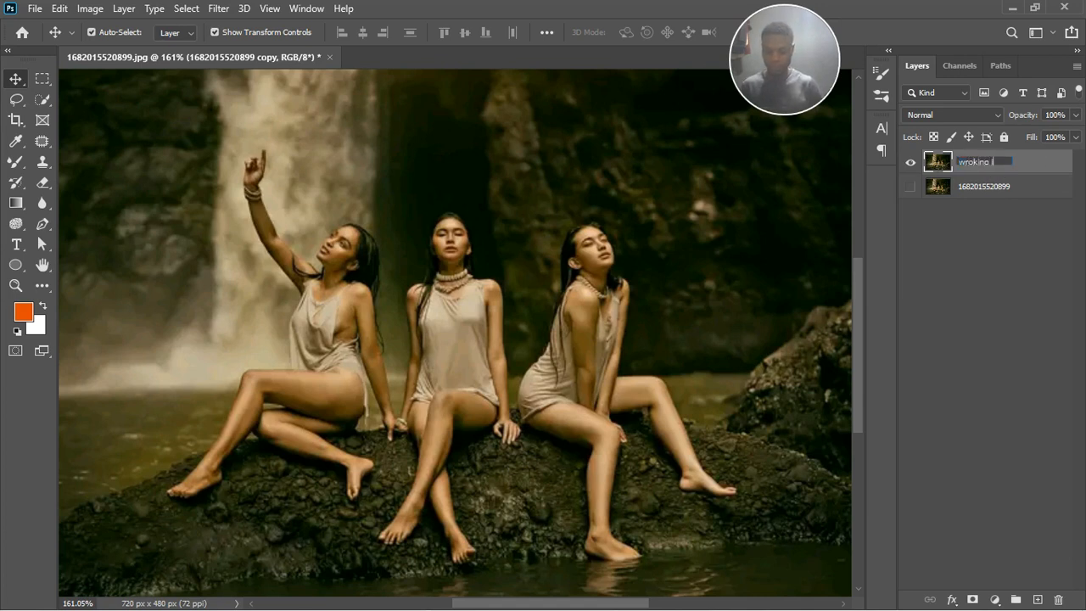
{"action": "type", "text": " image"}
{"action": "key", "text": "Return"}
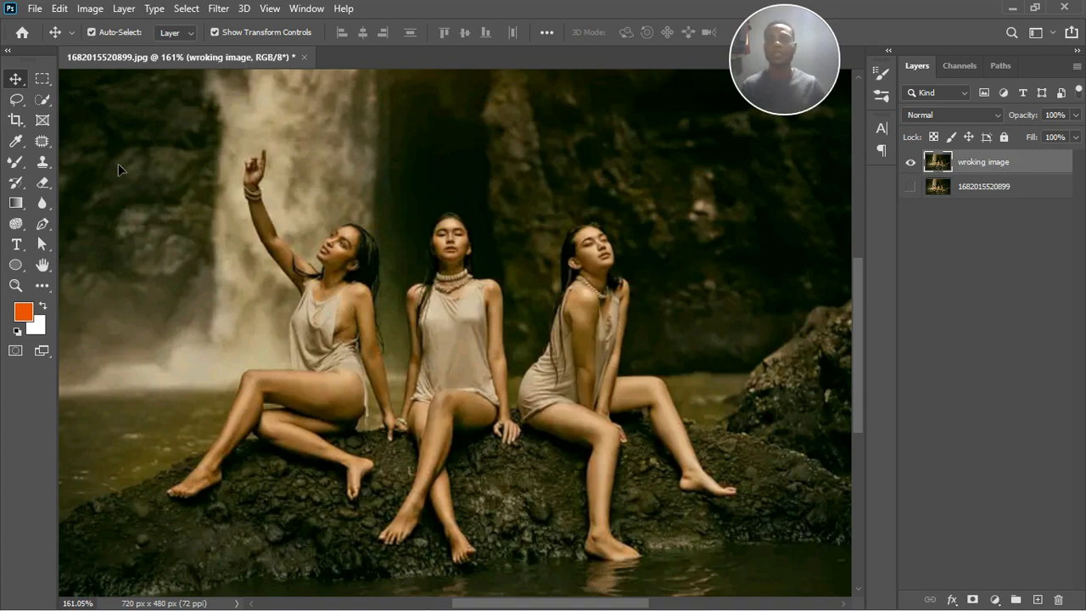
Outline the right-hand woman with the Patch Tool in Normal mode.
{"action": "left_click", "coordinate": [45, 109]}
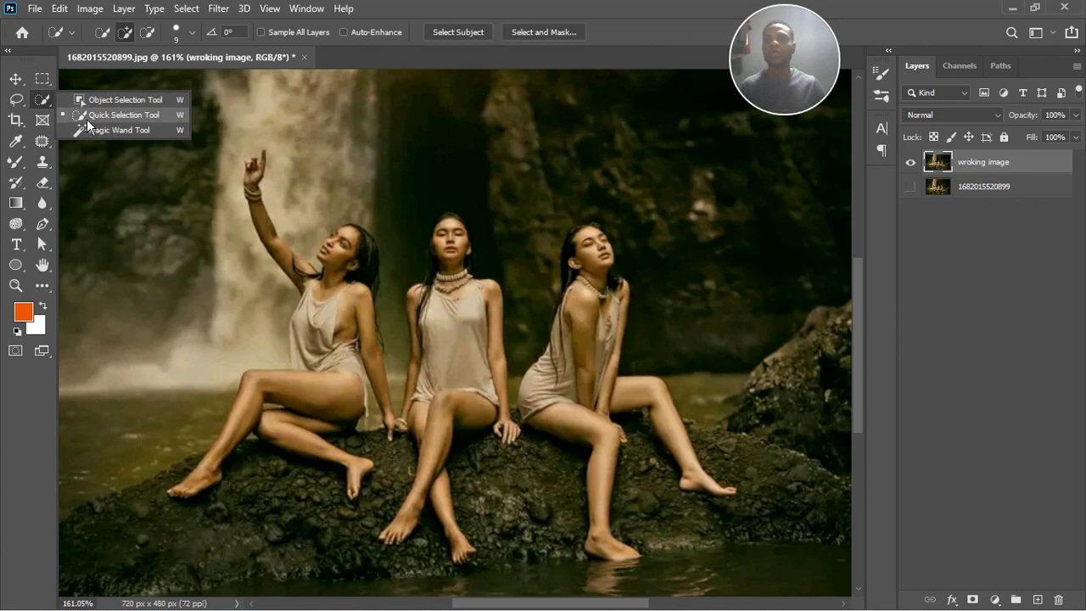
{"action": "left_click", "coordinate": [86, 117]}
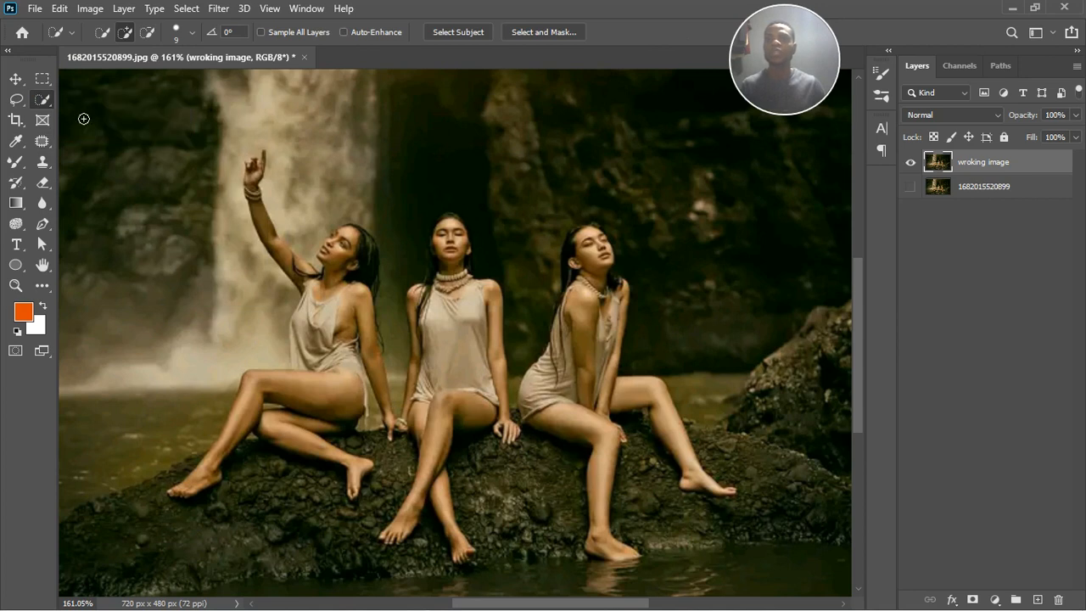
{"action": "left_click", "coordinate": [47, 150]}
{"action": "right_click", "coordinate": [47, 149]}
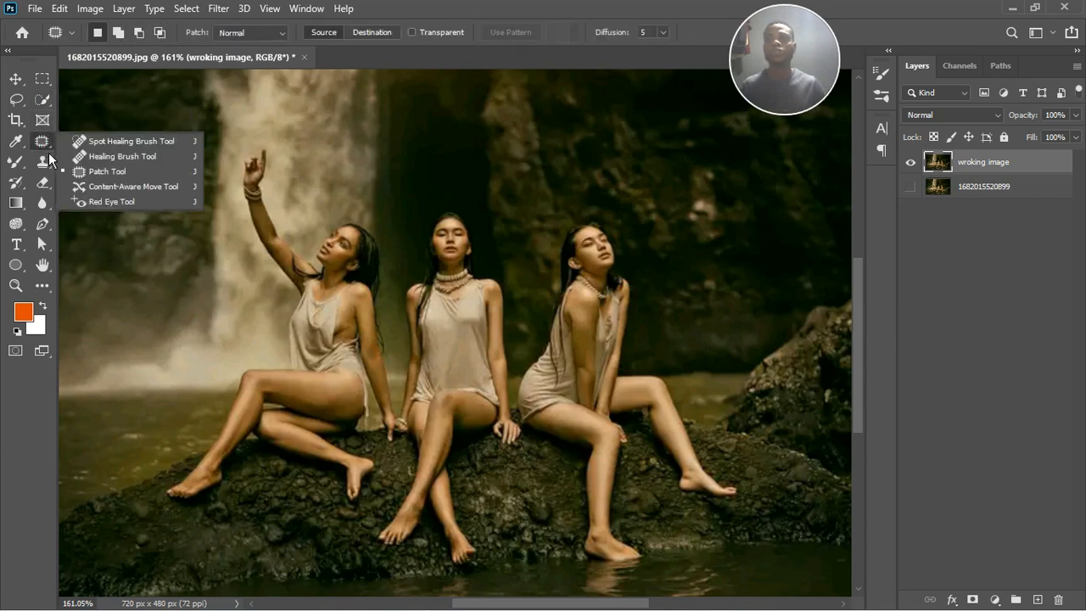
{"action": "left_click", "coordinate": [93, 173]}
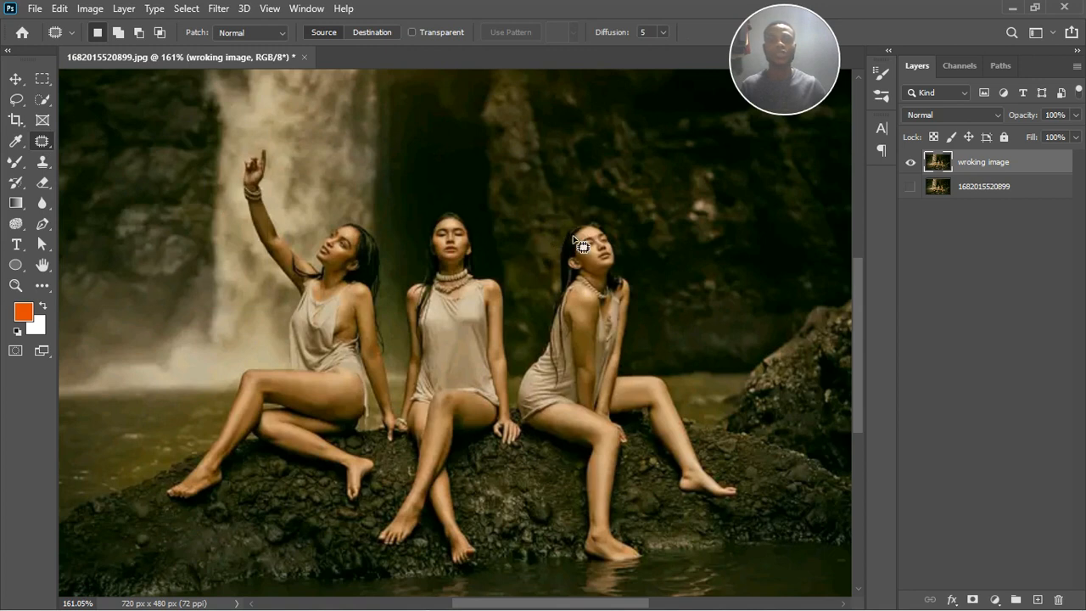
{"action": "mouse_move", "coordinate": [575, 230]}
{"action": "left_mouse_down"}
{"action": "mouse_move", "coordinate": [560, 311]}
{"action": "mouse_move", "coordinate": [531, 356]}
{"action": "mouse_move", "coordinate": [521, 406]}
{"action": "mouse_move", "coordinate": [580, 448]}
{"action": "mouse_move", "coordinate": [582, 558]}
{"action": "mouse_move", "coordinate": [616, 570]}
{"action": "mouse_move", "coordinate": [633, 547]}
{"action": "mouse_move", "coordinate": [617, 433]}
{"action": "mouse_move", "coordinate": [631, 424]}
{"action": "mouse_move", "coordinate": [655, 425]}
{"action": "mouse_move", "coordinate": [669, 489]}
{"action": "mouse_move", "coordinate": [735, 507]}
{"action": "mouse_move", "coordinate": [749, 488]}
{"action": "mouse_move", "coordinate": [675, 391]}
{"action": "mouse_move", "coordinate": [630, 367]}
{"action": "mouse_move", "coordinate": [632, 272]}
{"action": "mouse_move", "coordinate": [610, 229]}
{"action": "mouse_move", "coordinate": [561, 251]}
{"action": "left_mouse_up"}
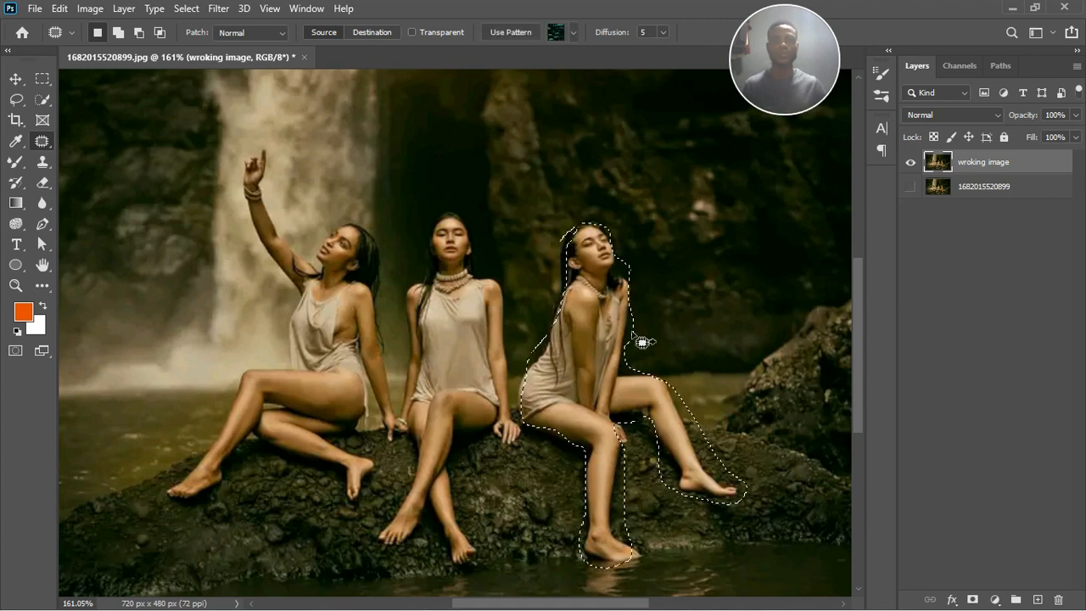
Try adding and subtracting an area beside the woman's head in the Patch selection, and deselect everything.
{"action": "left_click_drag", "start_coordinate": [571, 294], "coordinate": [561, 265]}
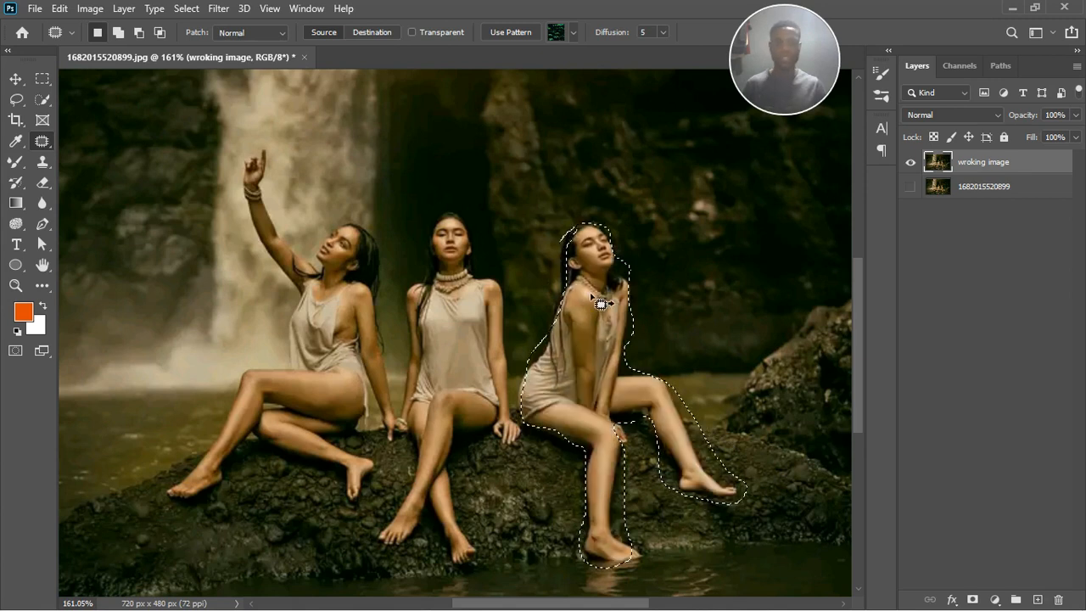
{"action": "key", "text": "shift"}
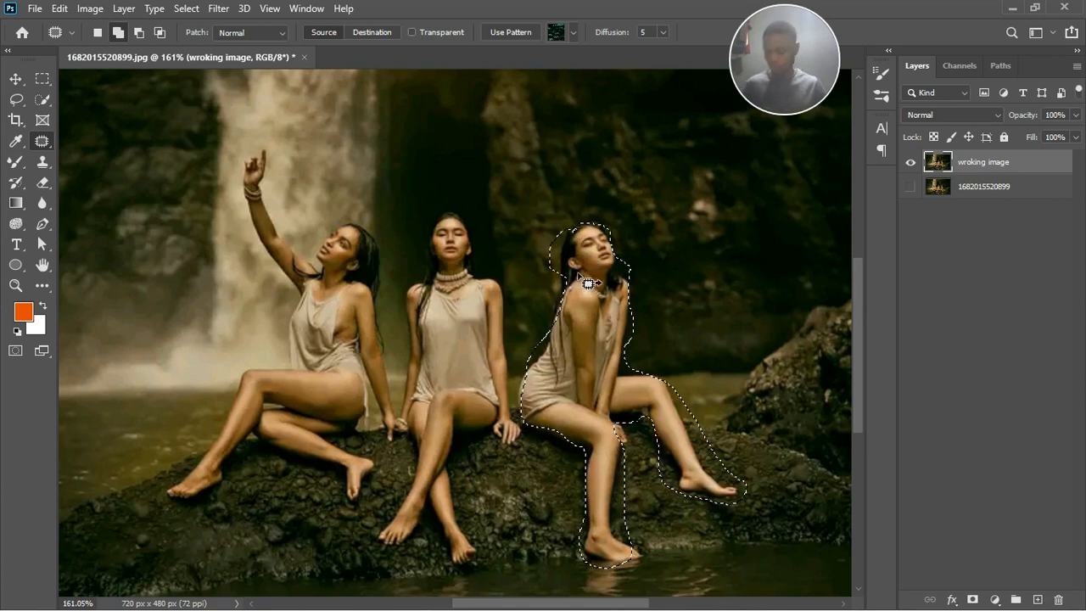
{"action": "key", "text": "alt"}
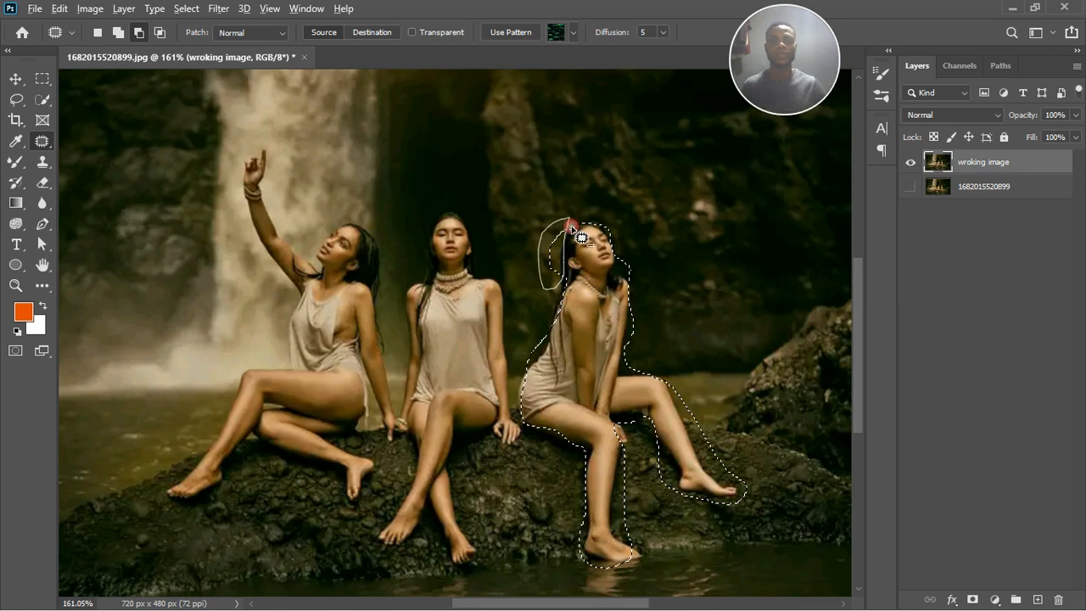
{"action": "left_click_drag", "start_coordinate": [581, 238], "coordinate": [577, 276]}
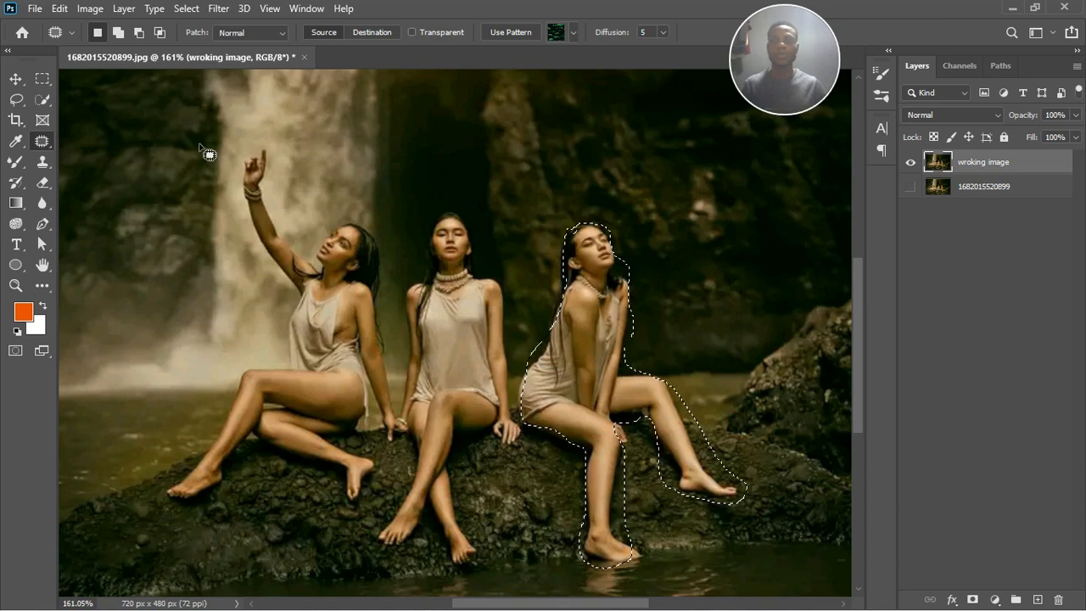
{"action": "key", "text": "ctrl+d"}
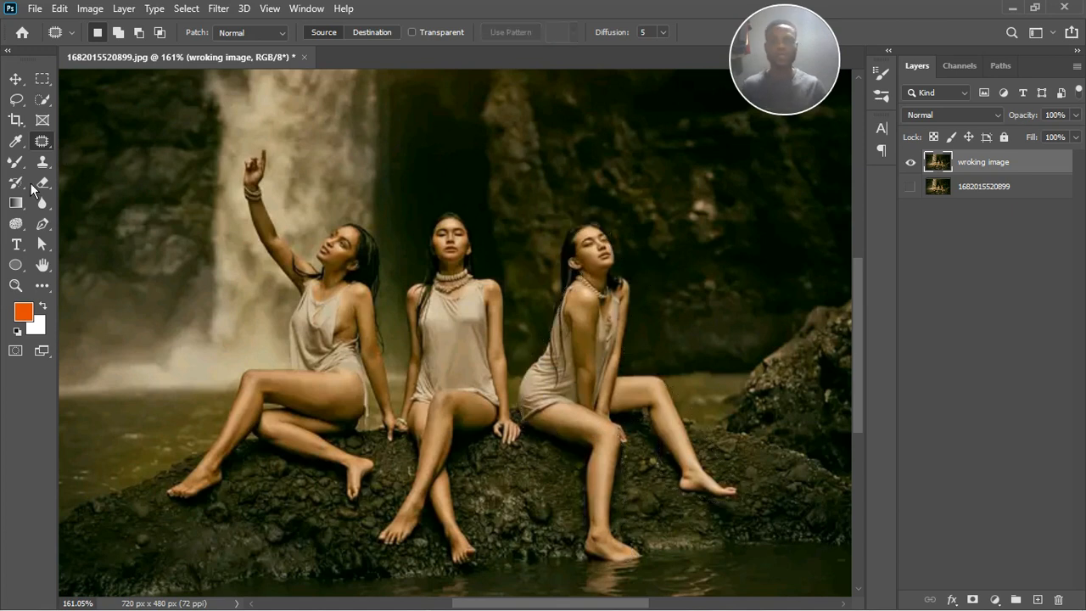
Select the right-hand woman with the Quick Selection Tool, including both legs, and subtract the stray background beside her hip.
{"action": "left_click", "coordinate": [53, 104]}
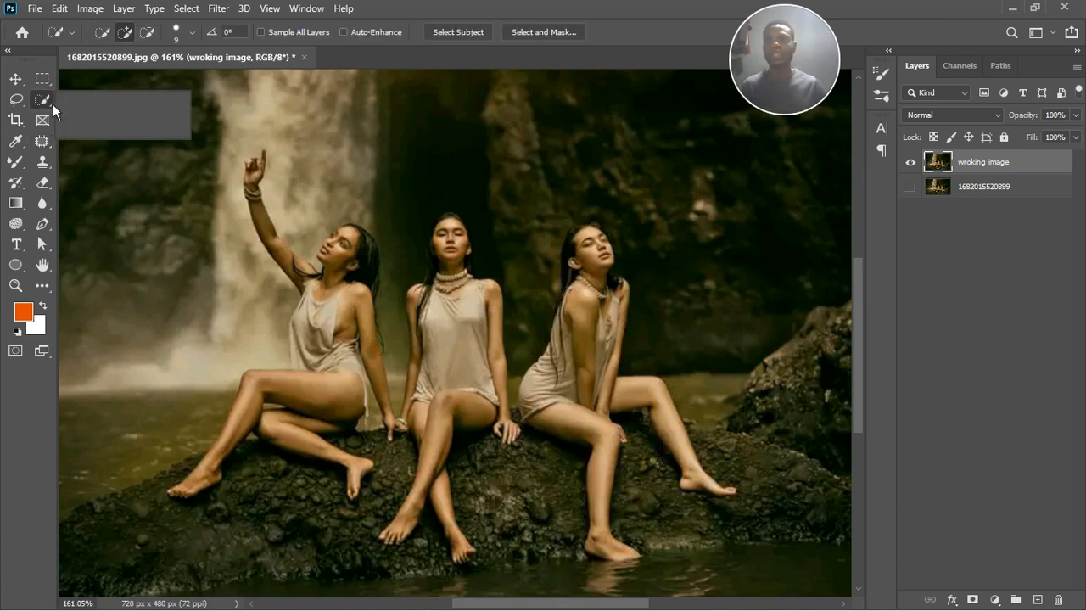
{"action": "left_click", "coordinate": [90, 116]}
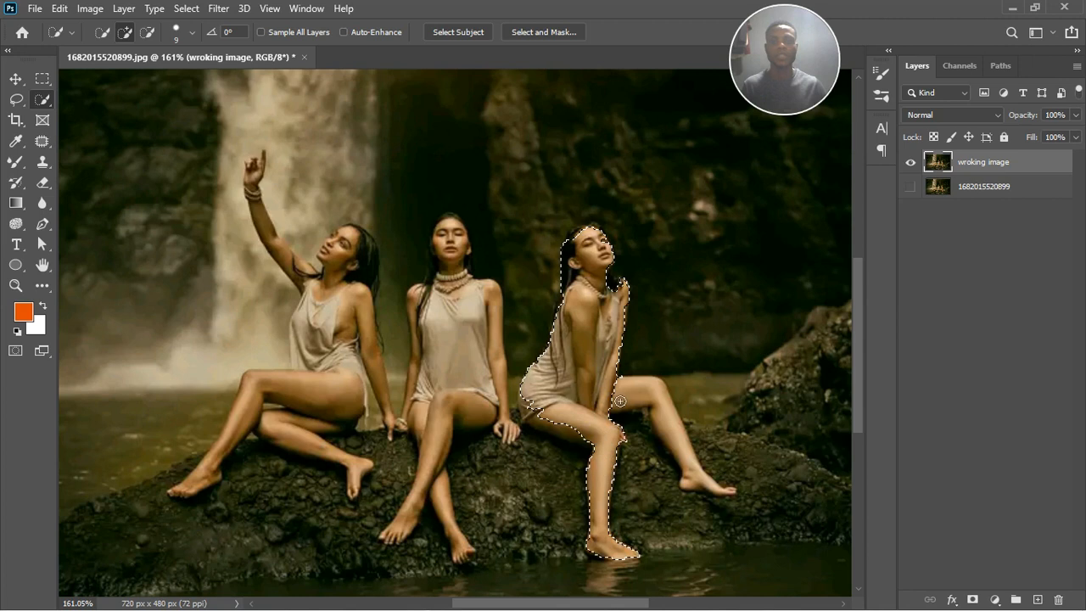
{"action": "left_click_drag", "start_coordinate": [620, 401], "coordinate": [661, 401]}
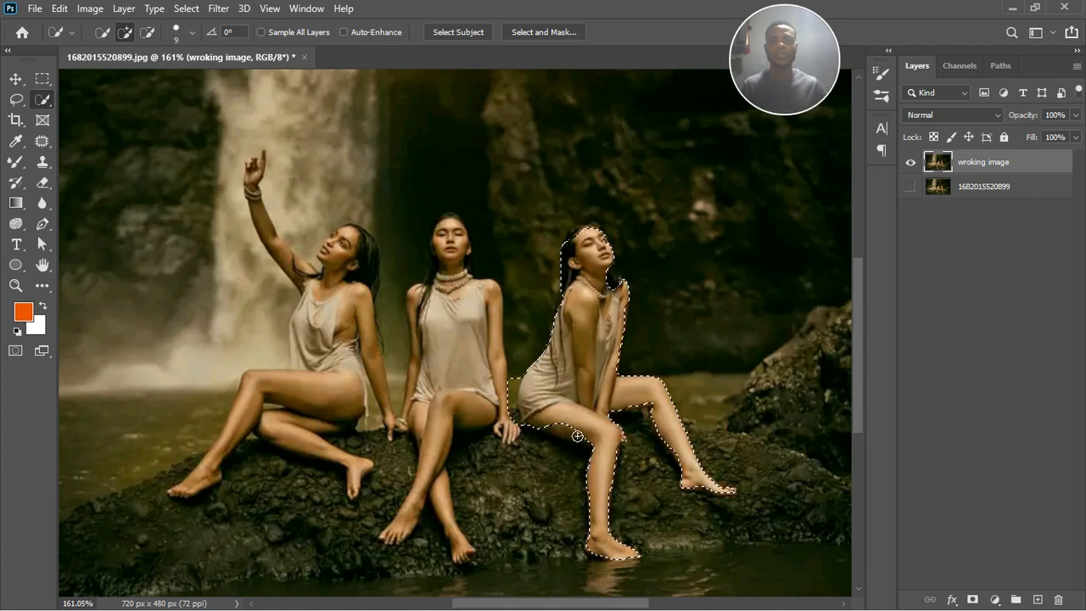
{"action": "key", "text": "alt"}
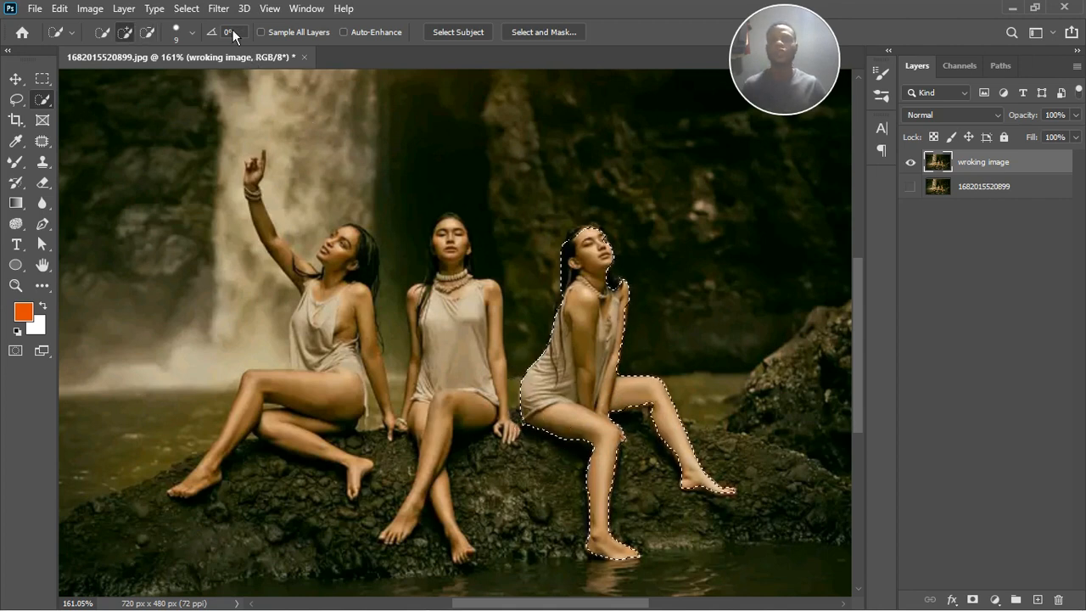
Expand the selection around the right-hand woman by 4 pixels.
{"action": "left_click", "coordinate": [186, 9]}
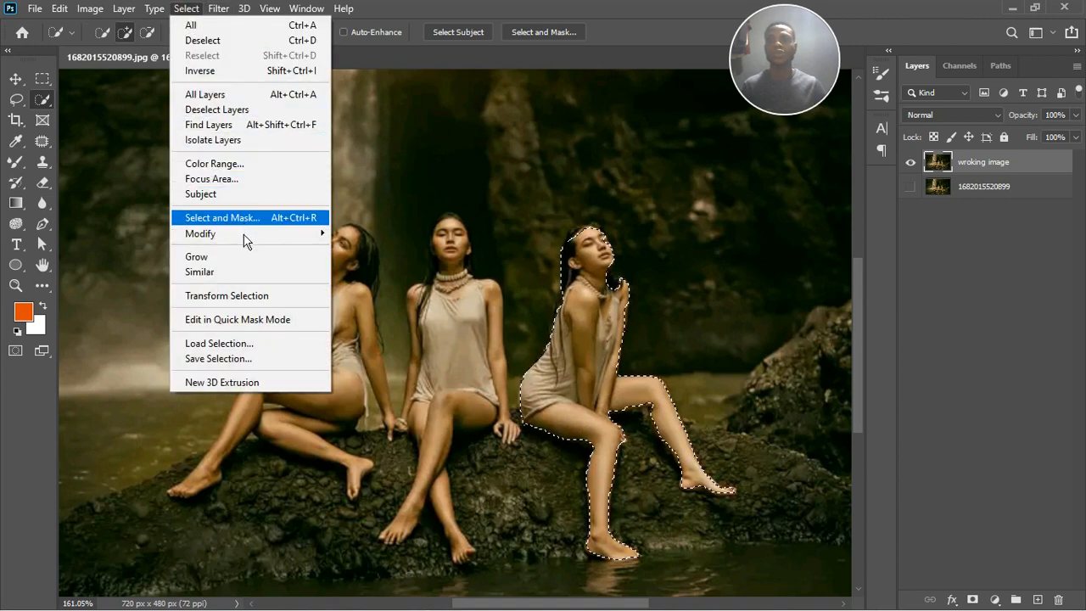
{"action": "mouse_move", "coordinate": [248, 234]}
{"action": "left_click", "coordinate": [362, 268]}
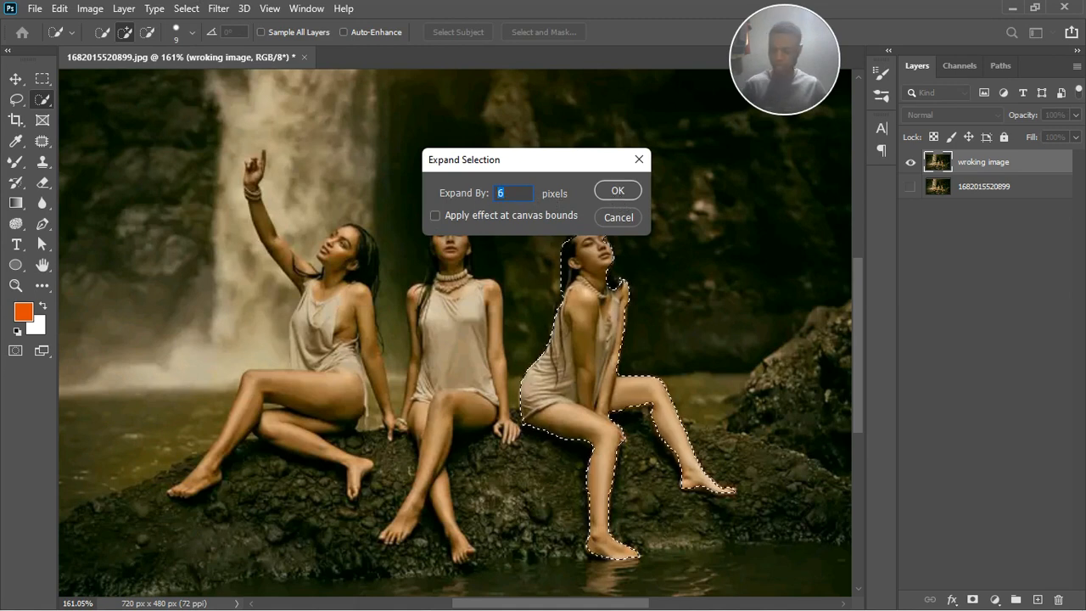
{"action": "type", "text": "4"}
{"action": "key", "text": "Return"}
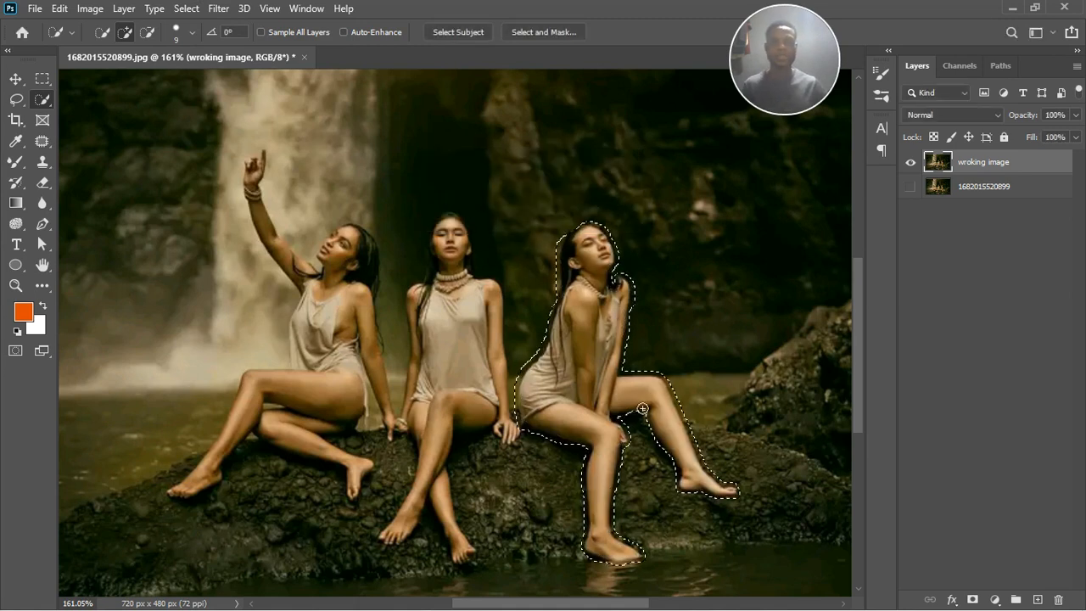
Fill the selected woman with Content-Aware contents in Normal mode at 100% opacity, and deselect.
{"action": "left_click", "coordinate": [60, 8]}
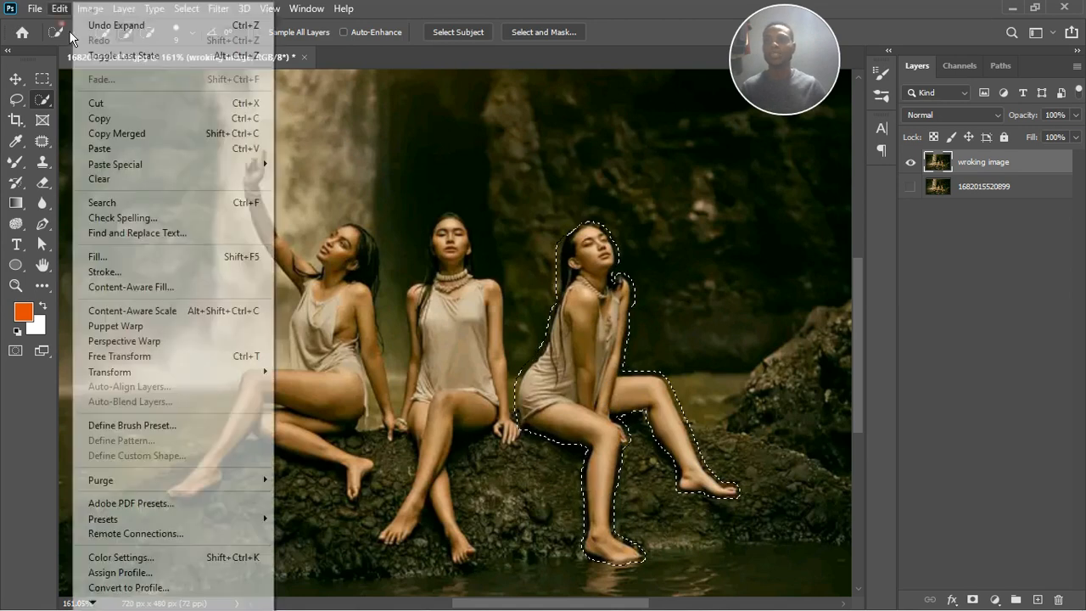
{"action": "left_click", "coordinate": [97, 256]}
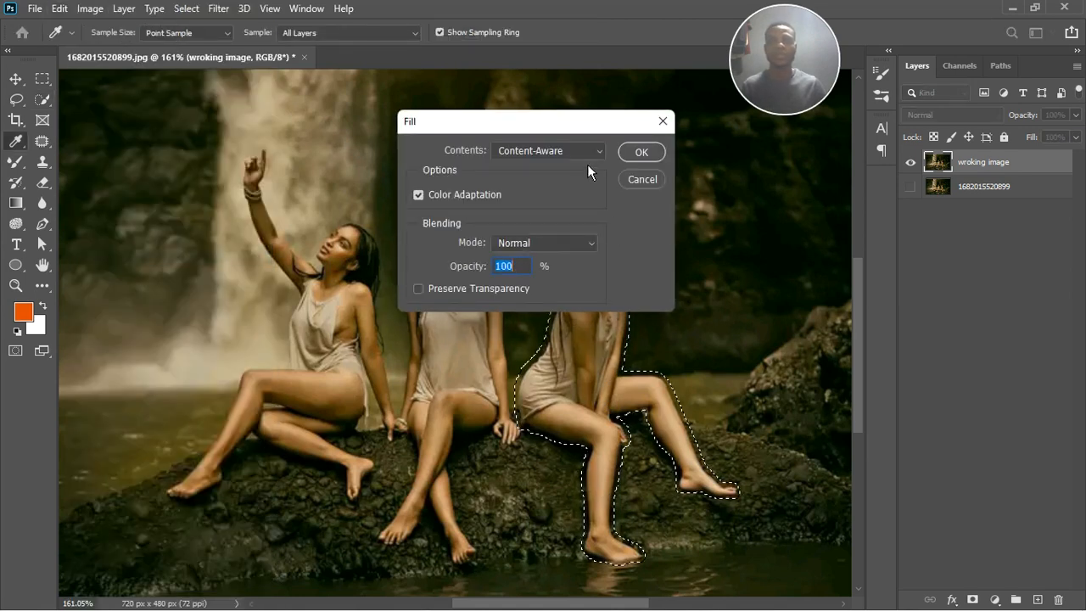
{"action": "left_click", "coordinate": [581, 156]}
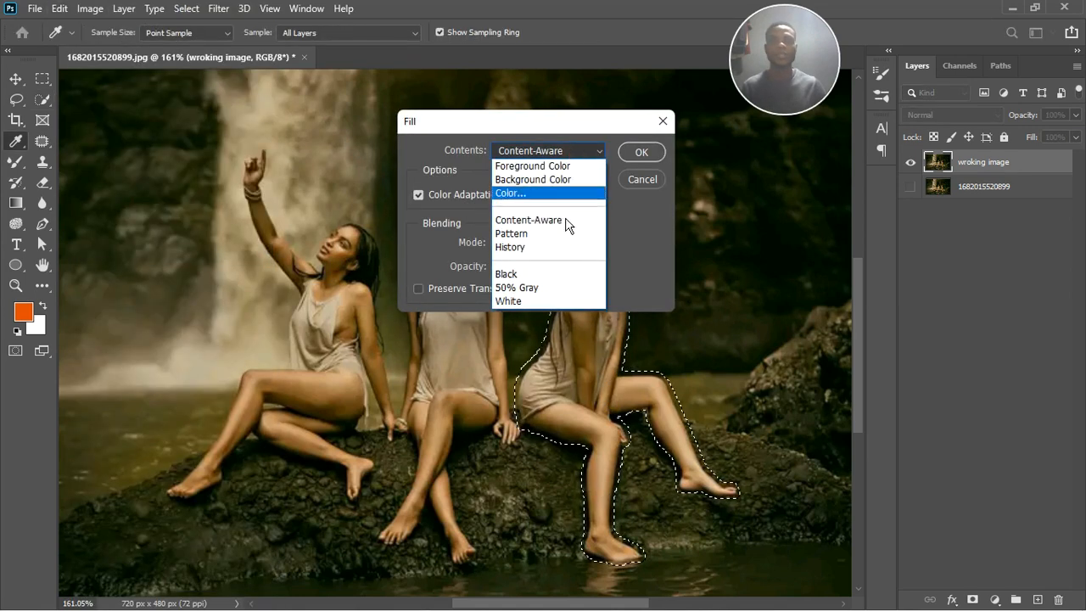
{"action": "left_click", "coordinate": [553, 224]}
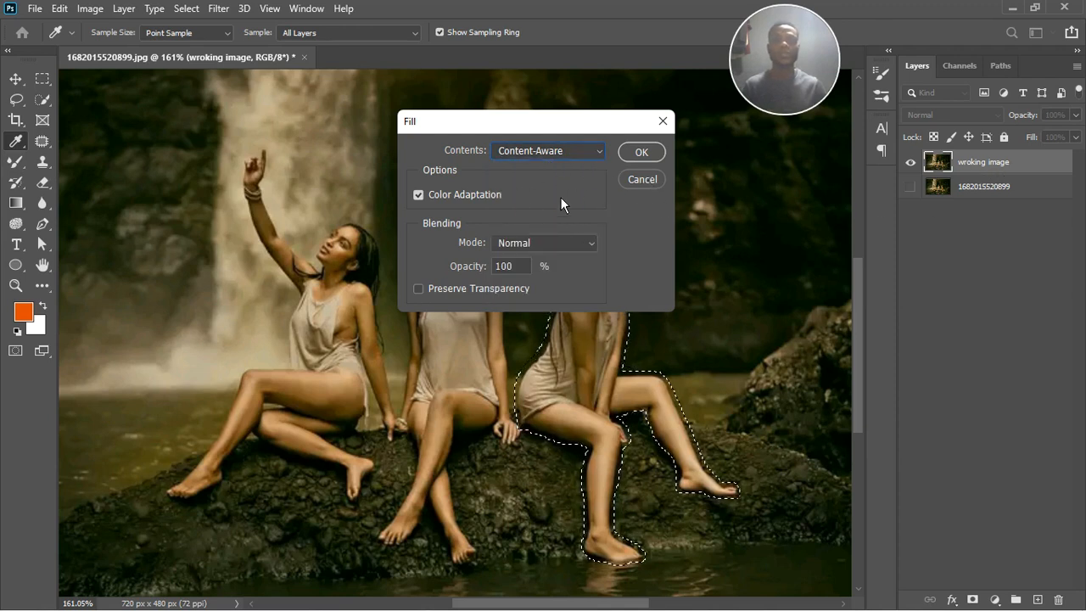
{"action": "left_click", "coordinate": [642, 153]}
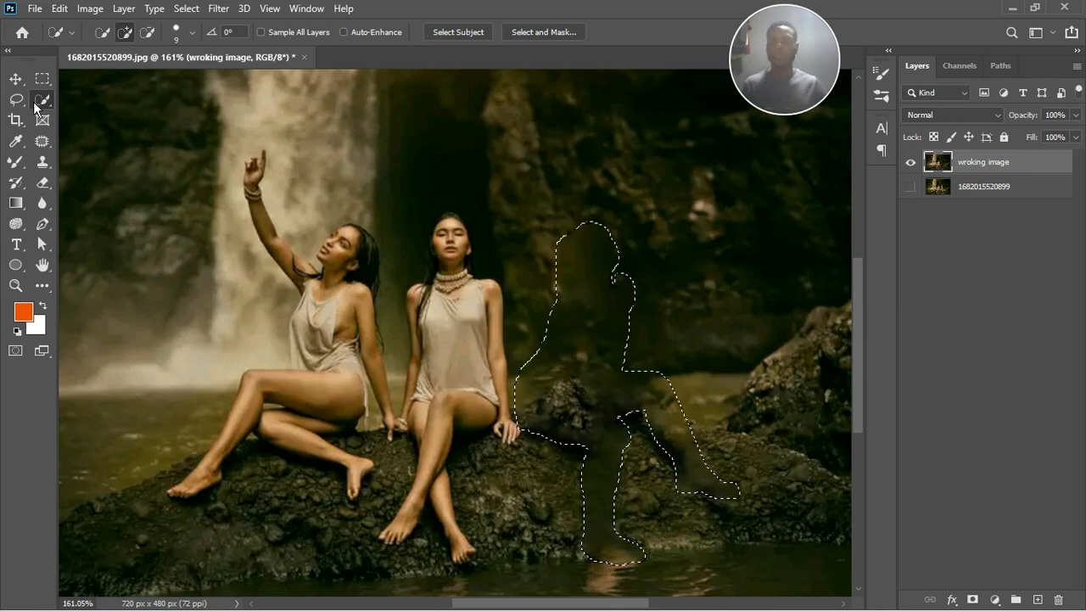
{"action": "key", "text": "ctrl+d"}
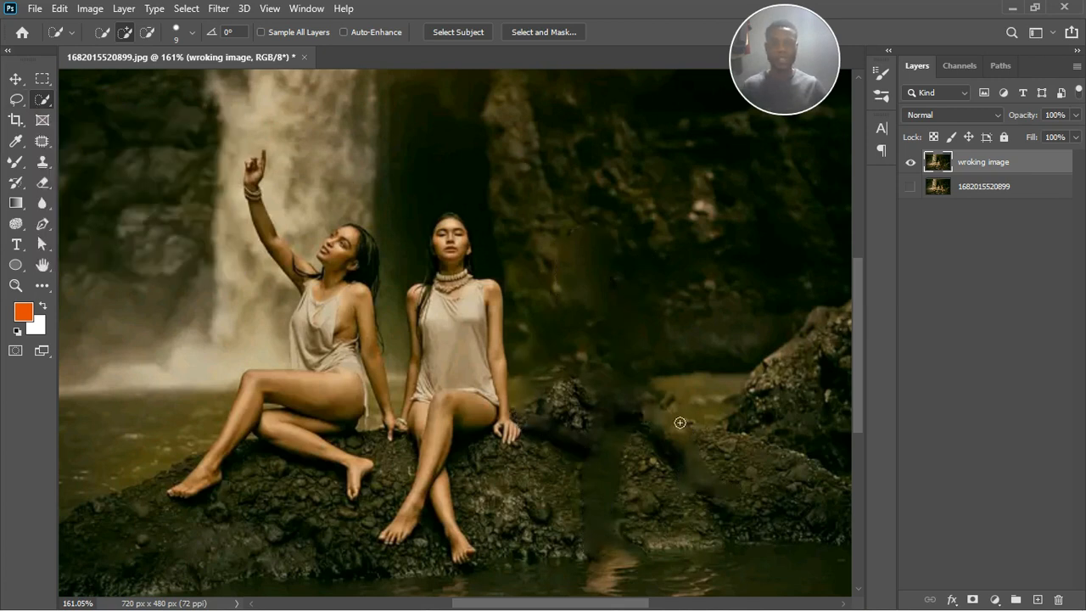
Select the left-hand woman with the Quick Selection Tool, including her raised arm, both legs and supporting arm.
{"action": "key", "text": "ctrl+0"}
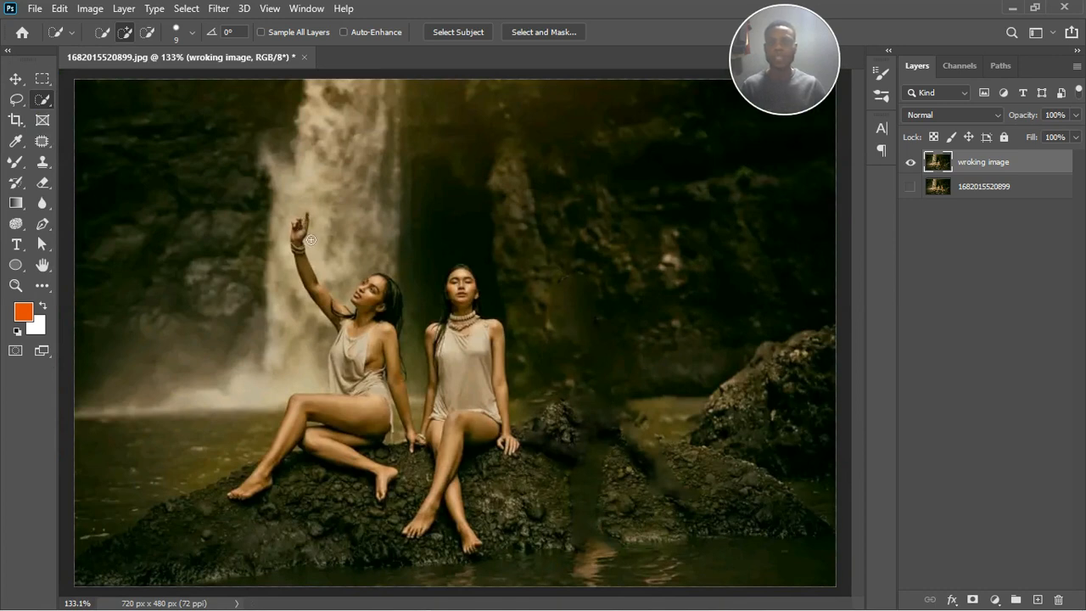
{"action": "mouse_move", "coordinate": [307, 241]}
{"action": "left_mouse_down"}
{"action": "mouse_move", "coordinate": [303, 266]}
{"action": "mouse_move", "coordinate": [361, 333]}
{"action": "mouse_move", "coordinate": [387, 300]}
{"action": "mouse_move", "coordinate": [384, 369]}
{"action": "mouse_move", "coordinate": [370, 398]}
{"action": "mouse_move", "coordinate": [305, 422]}
{"action": "mouse_move", "coordinate": [252, 500]}
{"action": "left_mouse_up"}
{"action": "mouse_move", "coordinate": [331, 448]}
{"action": "left_mouse_down"}
{"action": "mouse_move", "coordinate": [386, 479]}
{"action": "mouse_move", "coordinate": [354, 460]}
{"action": "left_mouse_up"}
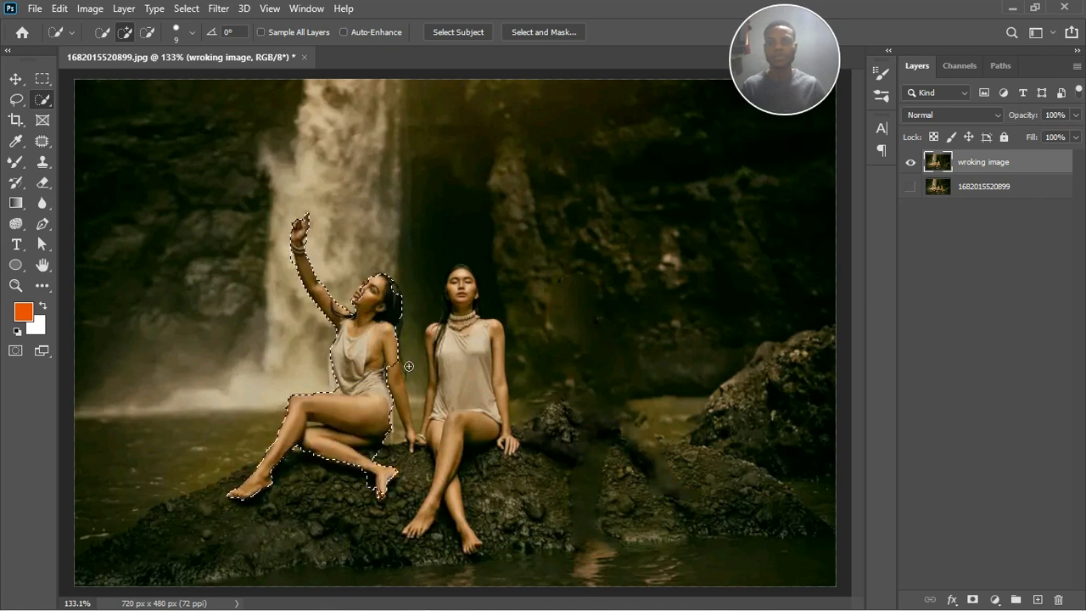
{"action": "mouse_move", "coordinate": [396, 367]}
{"action": "left_mouse_down"}
{"action": "mouse_move", "coordinate": [421, 441]}
{"action": "mouse_move", "coordinate": [430, 418]}
{"action": "mouse_move", "coordinate": [421, 431]}
{"action": "left_mouse_up"}
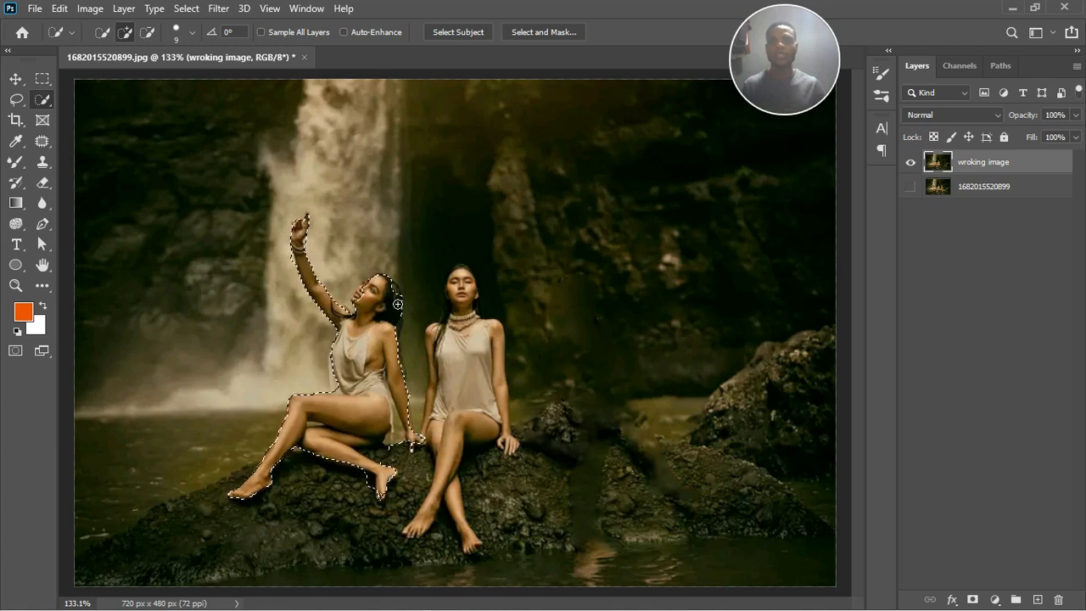
Expand the selection around the left-hand woman and subtract the stray area beside her supporting hand.
{"action": "left_click", "coordinate": [186, 8]}
{"action": "mouse_move", "coordinate": [246, 233]}
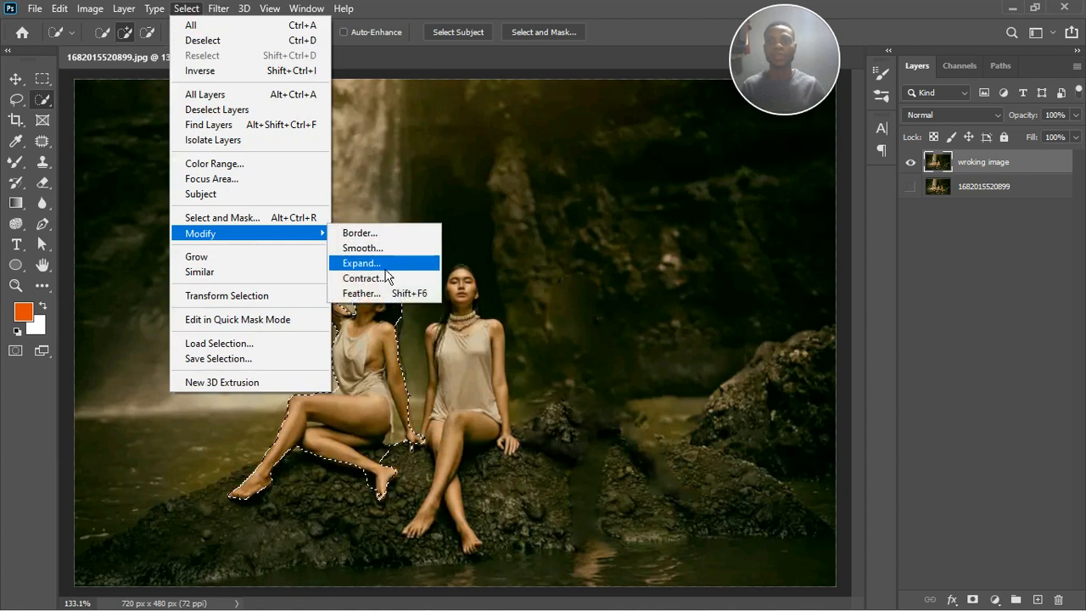
{"action": "left_click", "coordinate": [383, 265]}
{"action": "left_click", "coordinate": [622, 189]}
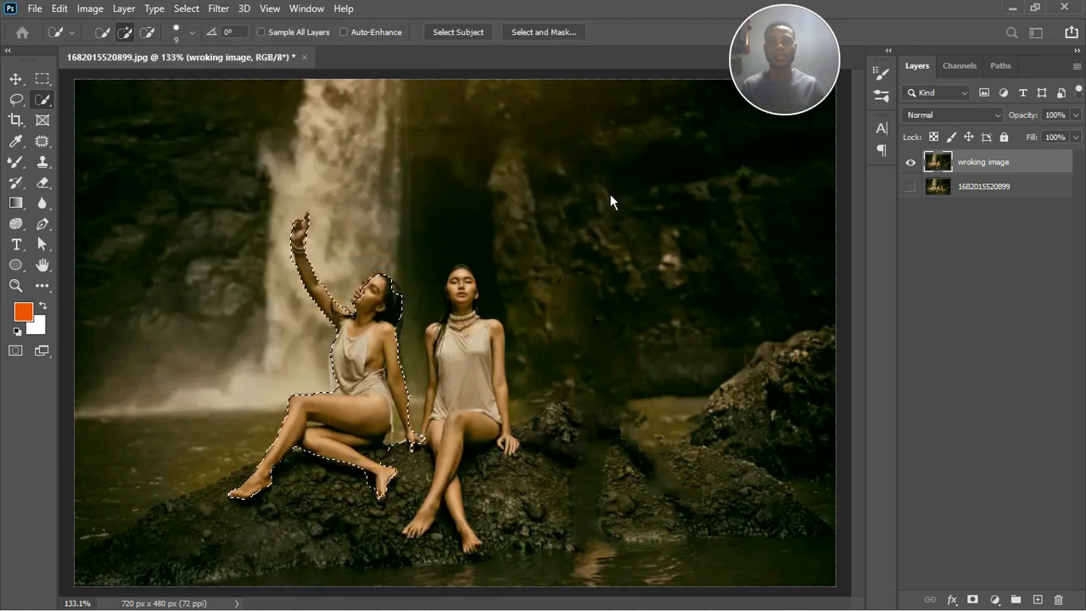
{"action": "left_click", "coordinate": [428, 443], "text": "alt"}
{"action": "left_click", "coordinate": [415, 452], "text": "alt"}
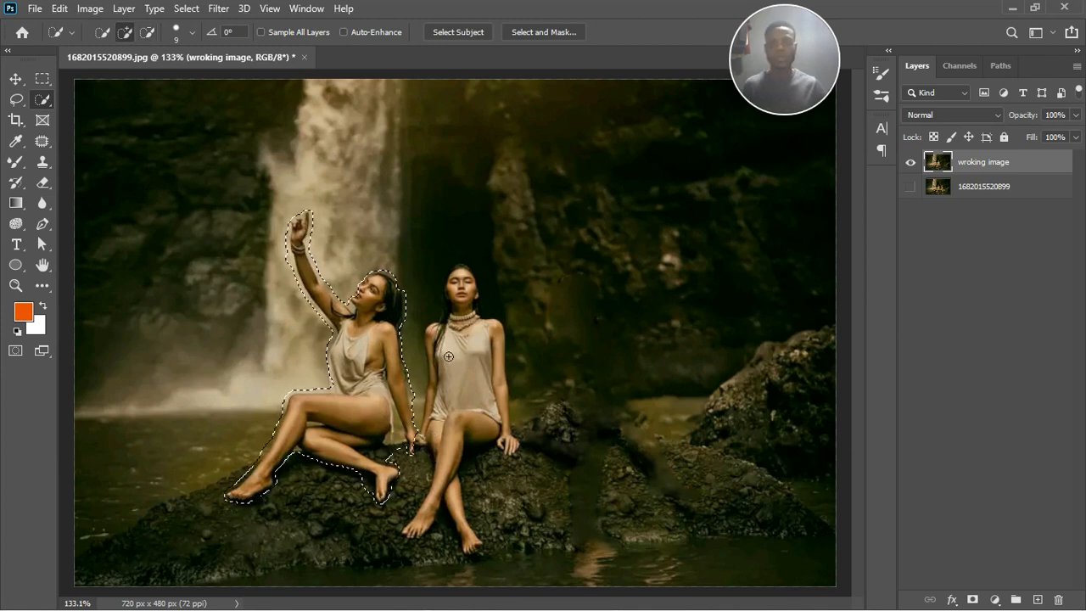
Fill the selected woman with Content-Aware contents in Normal mode at 100% opacity, and deselect.
{"action": "left_click", "coordinate": [59, 9]}
{"action": "left_click", "coordinate": [99, 257]}
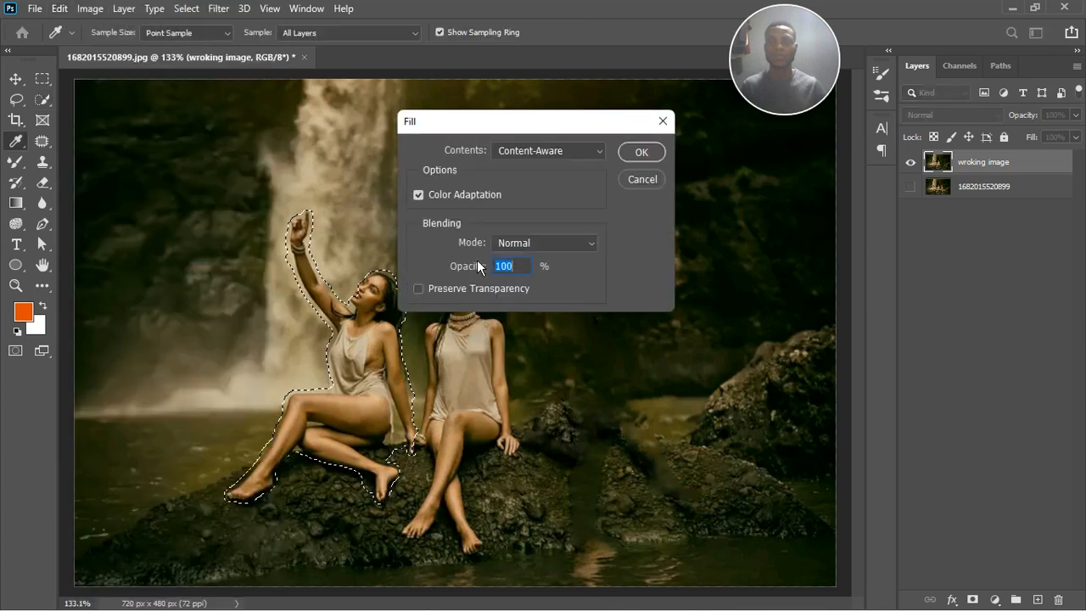
{"action": "left_click", "coordinate": [644, 157]}
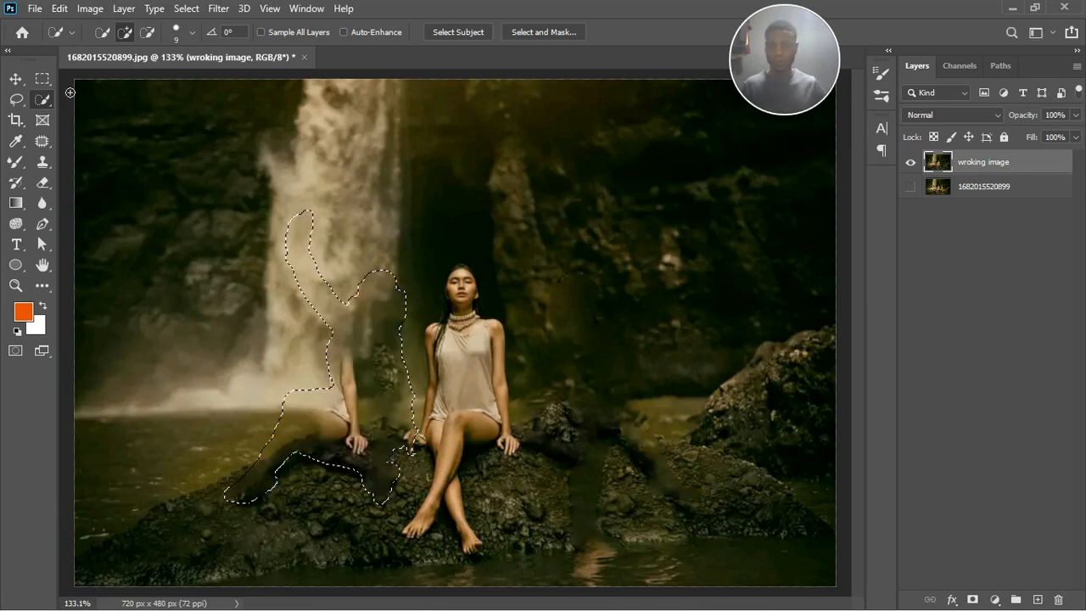
{"action": "left_click", "coordinate": [23, 84]}
{"action": "left_click", "coordinate": [25, 84]}
{"action": "key", "text": "ctrl+d"}
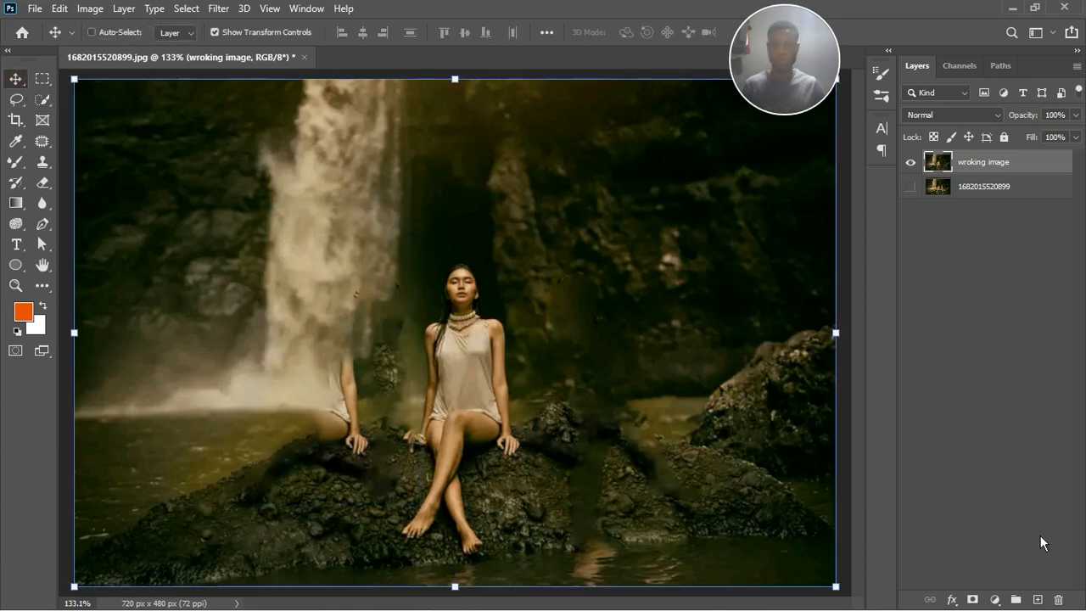
{"action": "scroll", "coordinate": [522, 268], "scroll_direction": "down", "scroll_amount": 2}
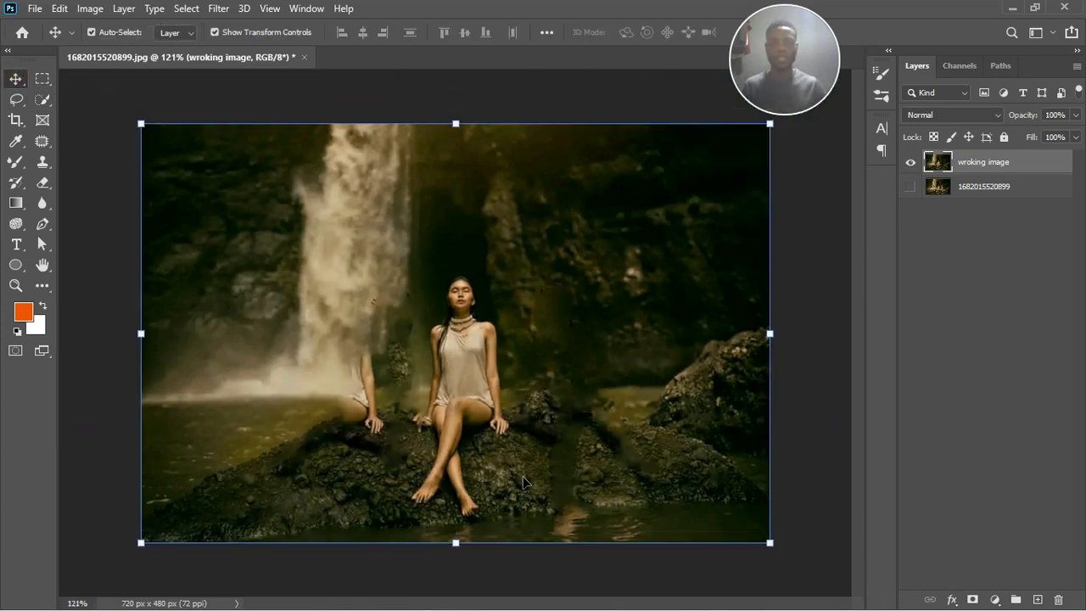
{"action": "scroll", "coordinate": [527, 482], "scroll_direction": "up", "scroll_amount": 1}
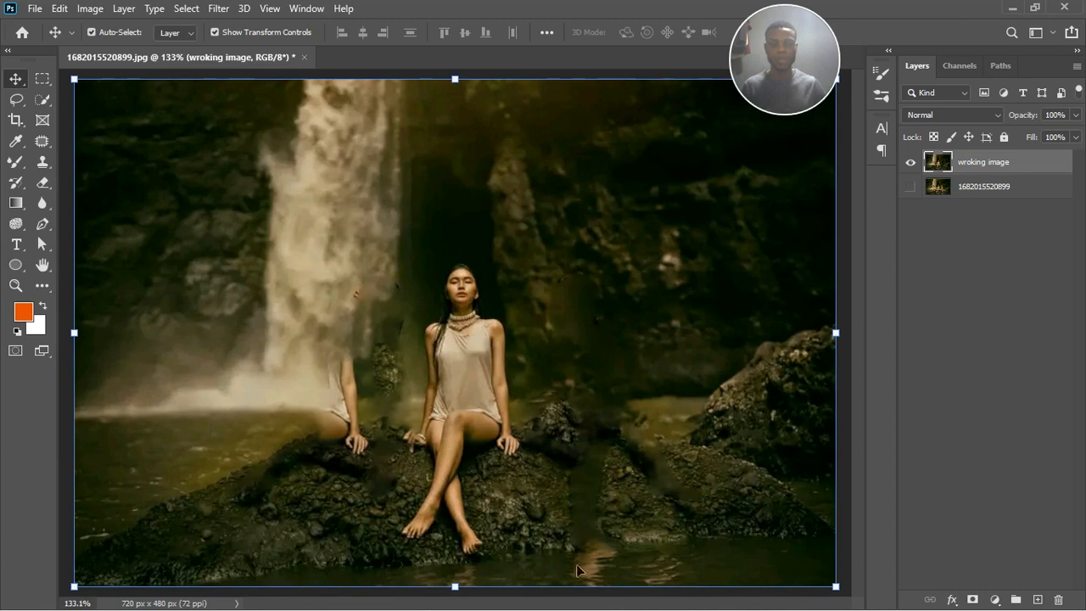
Patch the leftover skin-coloured reflection in the water below the rock with the darker water beside it, and deselect.
{"action": "left_click", "coordinate": [52, 149]}
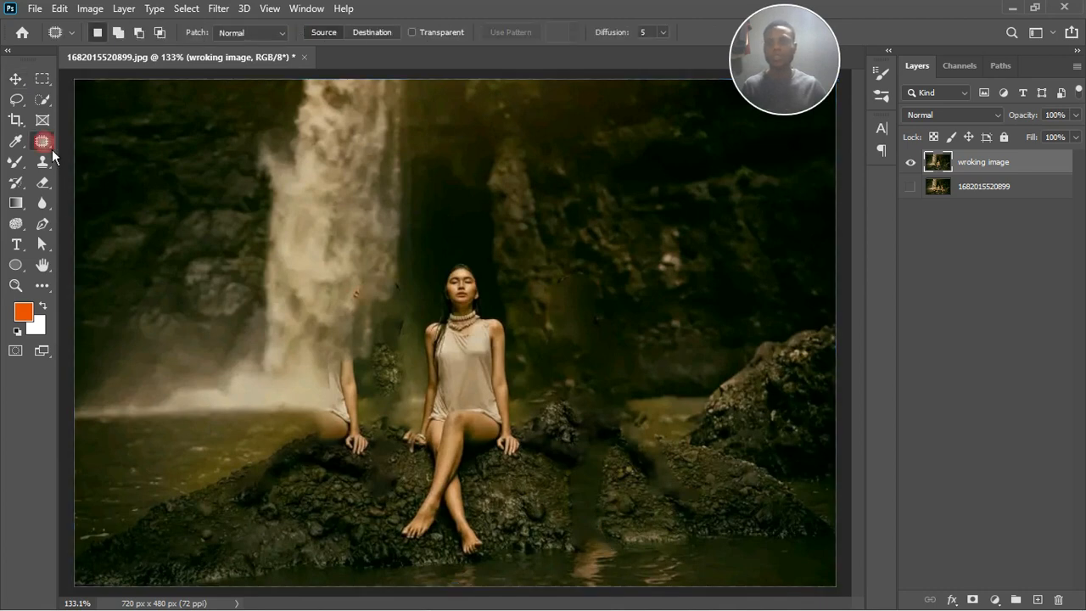
{"action": "right_click", "coordinate": [52, 149]}
{"action": "left_click", "coordinate": [97, 174]}
{"action": "mouse_move", "coordinate": [621, 539]}
{"action": "left_mouse_down"}
{"action": "mouse_move", "coordinate": [563, 565]}
{"action": "mouse_move", "coordinate": [566, 586]}
{"action": "mouse_move", "coordinate": [681, 592]}
{"action": "mouse_move", "coordinate": [698, 565]}
{"action": "mouse_move", "coordinate": [662, 539]}
{"action": "mouse_move", "coordinate": [615, 538]}
{"action": "left_mouse_up"}
{"action": "key", "text": "ctrl+z"}
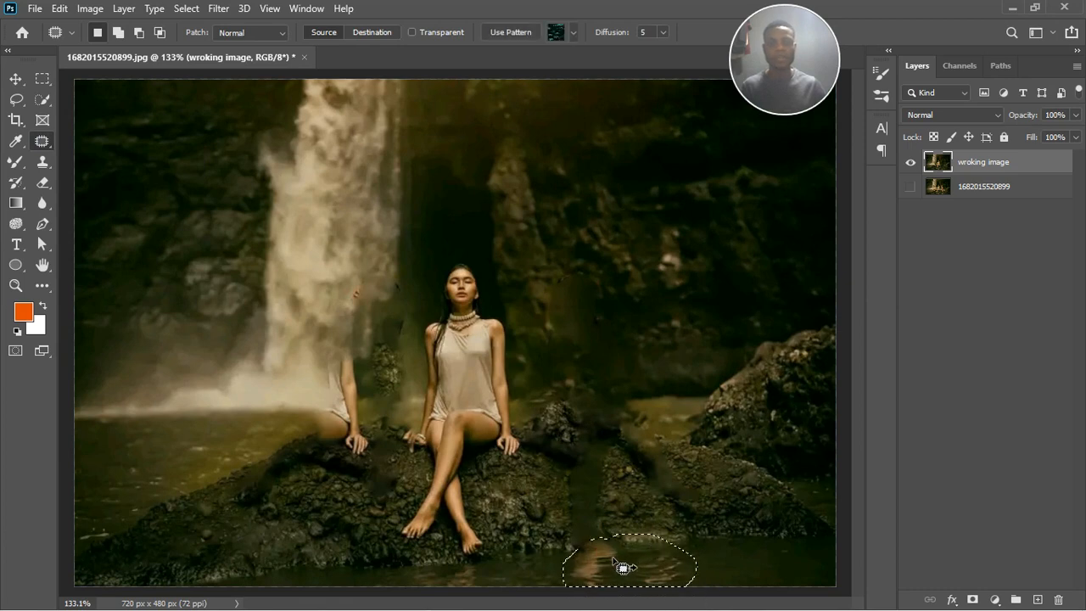
{"action": "left_click_drag", "start_coordinate": [674, 573], "coordinate": [676, 573]}
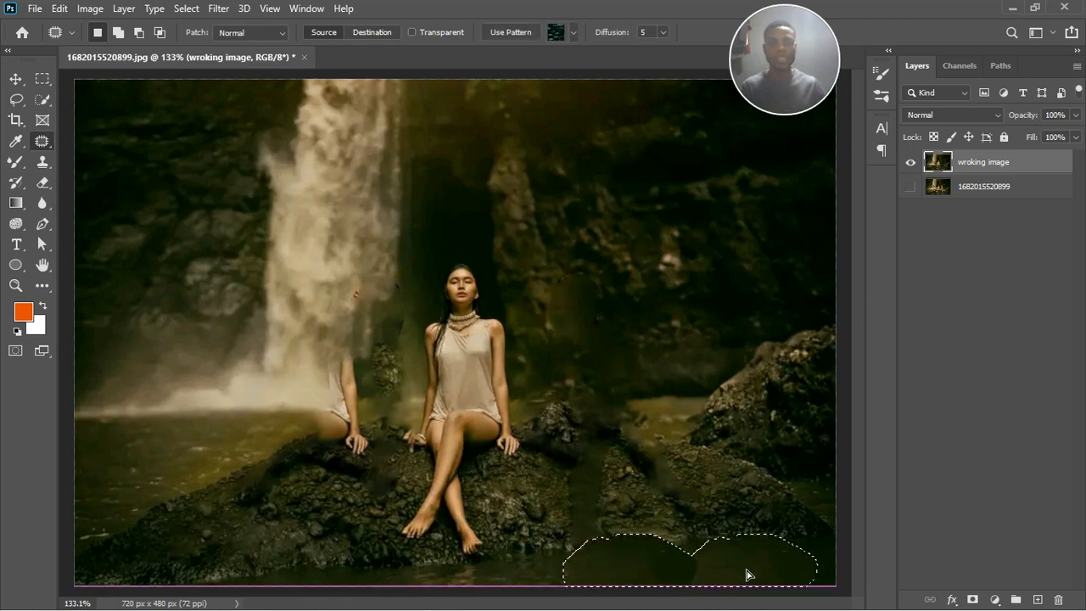
{"action": "left_click_drag", "start_coordinate": [747, 575], "coordinate": [758, 571]}
{"action": "key", "text": "ctrl+d"}
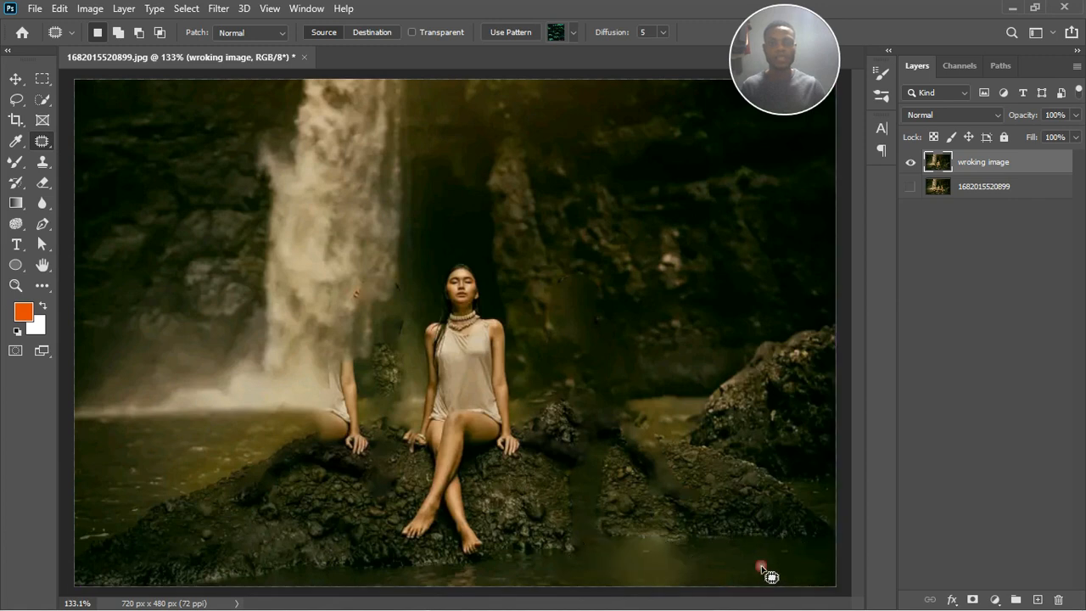
Patch the remaining light blotches in the water below the rock with nearby clean water, and deselect.
{"action": "mouse_move", "coordinate": [614, 552]}
{"action": "left_mouse_down"}
{"action": "mouse_move", "coordinate": [629, 577]}
{"action": "mouse_move", "coordinate": [675, 581]}
{"action": "mouse_move", "coordinate": [697, 563]}
{"action": "mouse_move", "coordinate": [659, 553]}
{"action": "left_mouse_up"}
{"action": "left_click_drag", "start_coordinate": [659, 562], "coordinate": [727, 568]}
{"action": "left_click", "coordinate": [599, 567]}
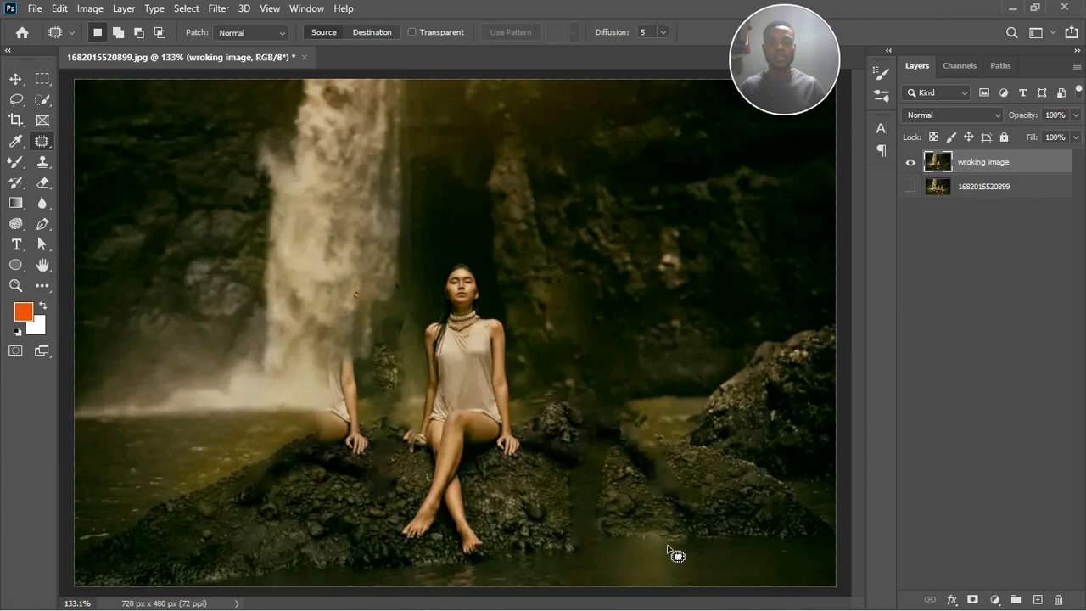
{"action": "mouse_move", "coordinate": [668, 545]}
{"action": "left_mouse_down"}
{"action": "mouse_move", "coordinate": [613, 551]}
{"action": "mouse_move", "coordinate": [606, 587]}
{"action": "mouse_move", "coordinate": [687, 583]}
{"action": "mouse_move", "coordinate": [706, 564]}
{"action": "mouse_move", "coordinate": [674, 546]}
{"action": "left_mouse_up"}
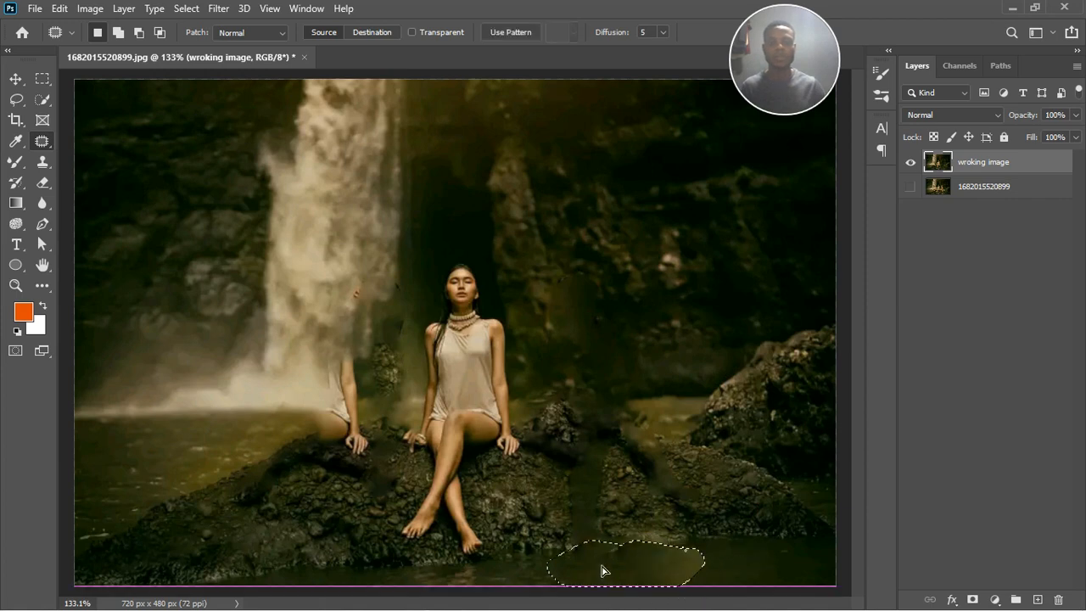
{"action": "left_click_drag", "start_coordinate": [602, 572], "coordinate": [586, 580]}
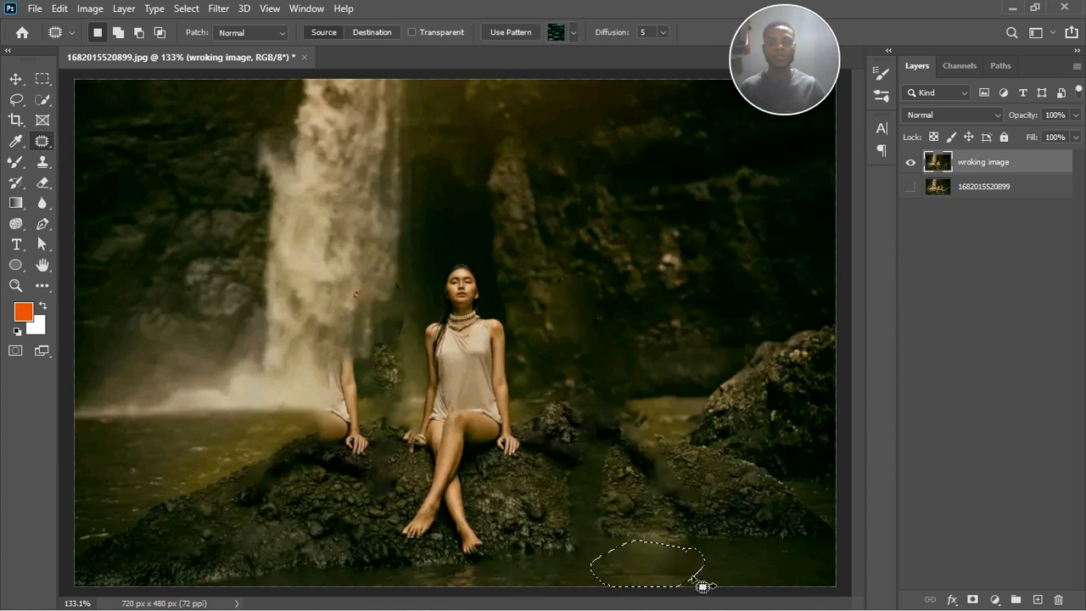
{"action": "left_click", "coordinate": [730, 563]}
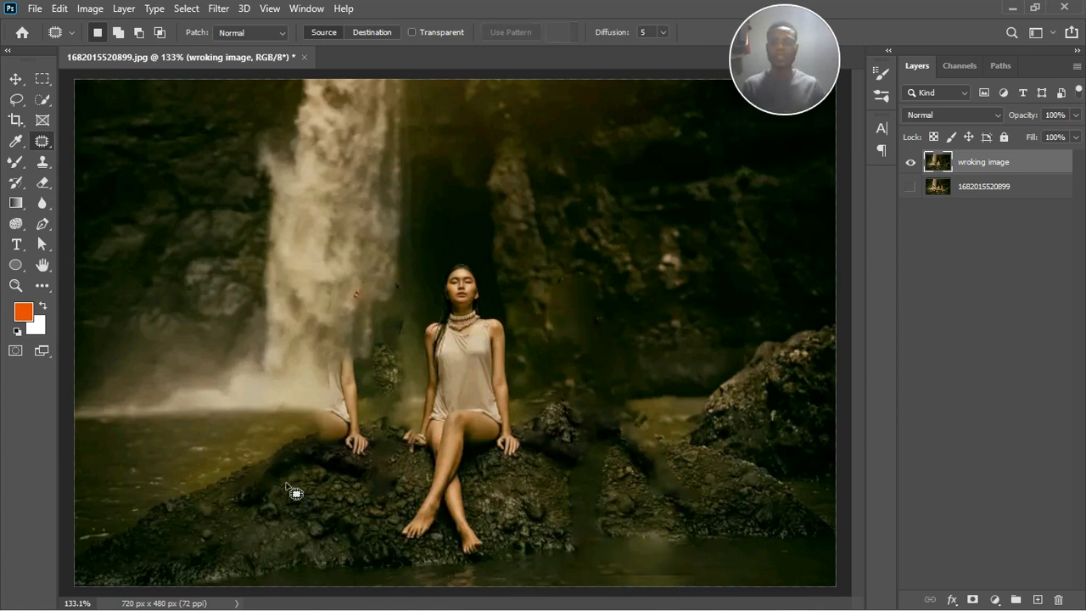
Patch the smudged rock to the left of the seated woman and the dark vertical strip to her right.
{"action": "mouse_move", "coordinate": [309, 462]}
{"action": "left_mouse_down"}
{"action": "mouse_move", "coordinate": [224, 492]}
{"action": "mouse_move", "coordinate": [232, 517]}
{"action": "mouse_move", "coordinate": [284, 536]}
{"action": "mouse_move", "coordinate": [274, 496]}
{"action": "mouse_move", "coordinate": [306, 475]}
{"action": "mouse_move", "coordinate": [273, 491]}
{"action": "left_mouse_up"}
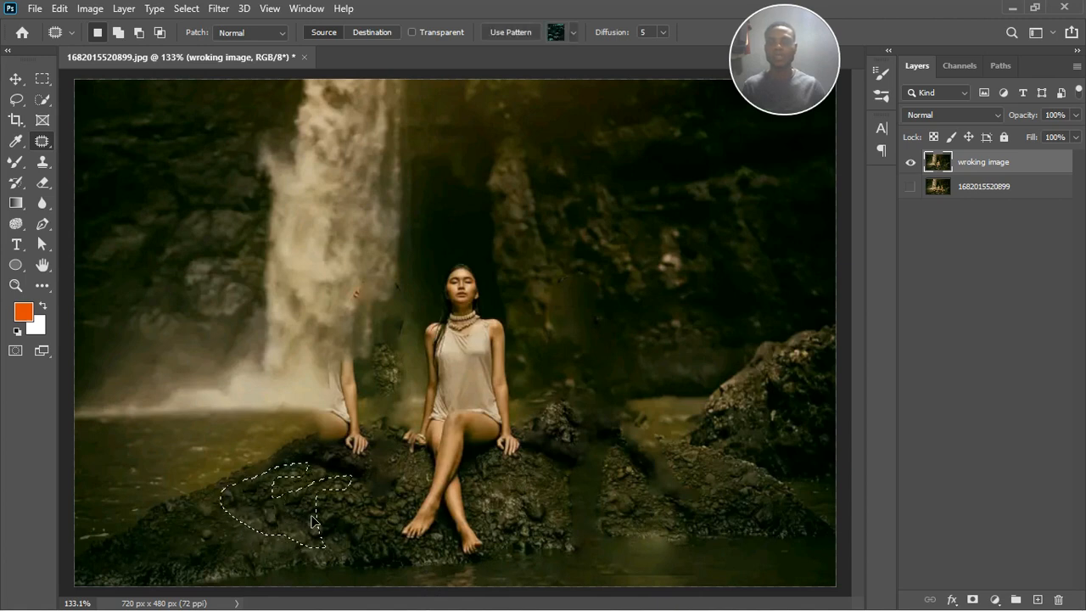
{"action": "left_click_drag", "start_coordinate": [313, 521], "coordinate": [399, 521]}
{"action": "key", "text": "ctrl+d"}
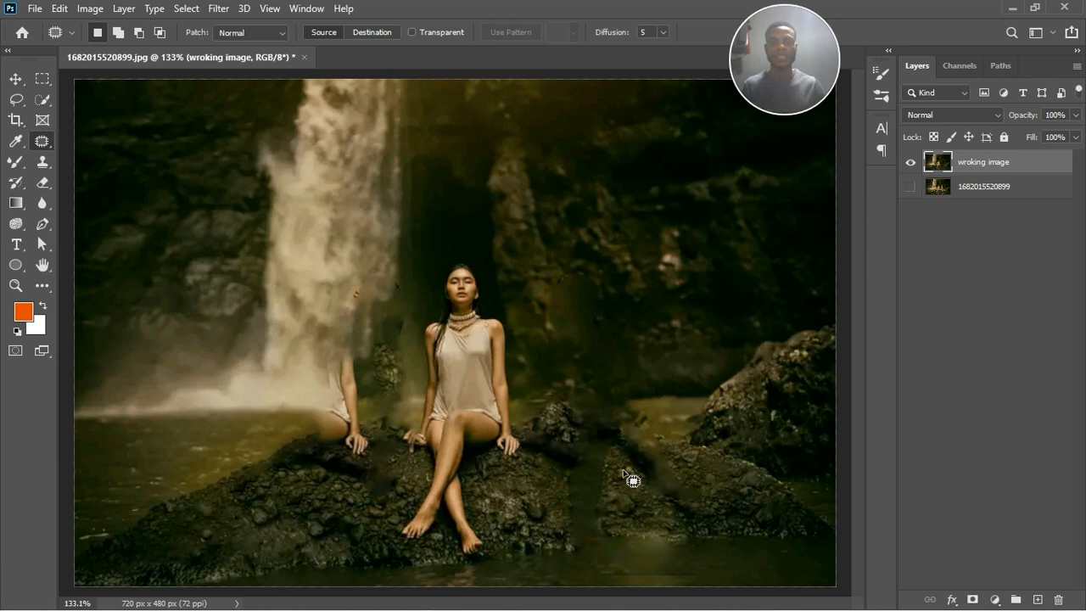
{"action": "mouse_move", "coordinate": [624, 472]}
{"action": "left_mouse_down"}
{"action": "mouse_move", "coordinate": [563, 460]}
{"action": "mouse_move", "coordinate": [541, 491]}
{"action": "mouse_move", "coordinate": [573, 535]}
{"action": "mouse_move", "coordinate": [604, 532]}
{"action": "mouse_move", "coordinate": [624, 502]}
{"action": "mouse_move", "coordinate": [625, 477]}
{"action": "mouse_move", "coordinate": [590, 474]}
{"action": "mouse_move", "coordinate": [664, 498]}
{"action": "left_mouse_up"}
{"action": "left_click", "coordinate": [726, 499]}
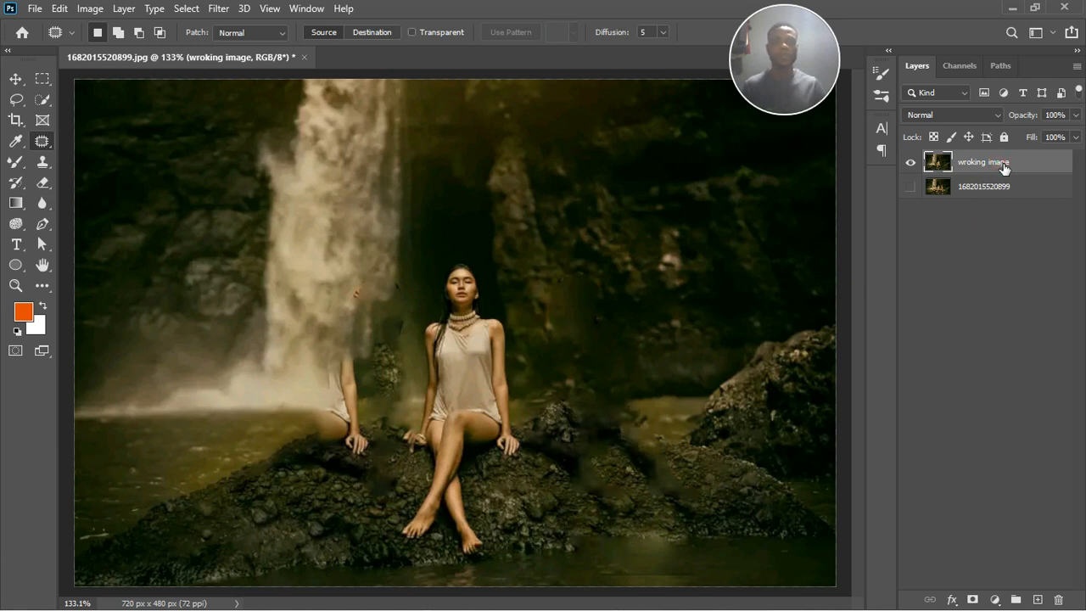
Select the clean sloping rock surface at the rock's right end with the Lasso Tool, adding a strip along its lower left edge.
{"action": "left_click", "coordinate": [30, 103]}
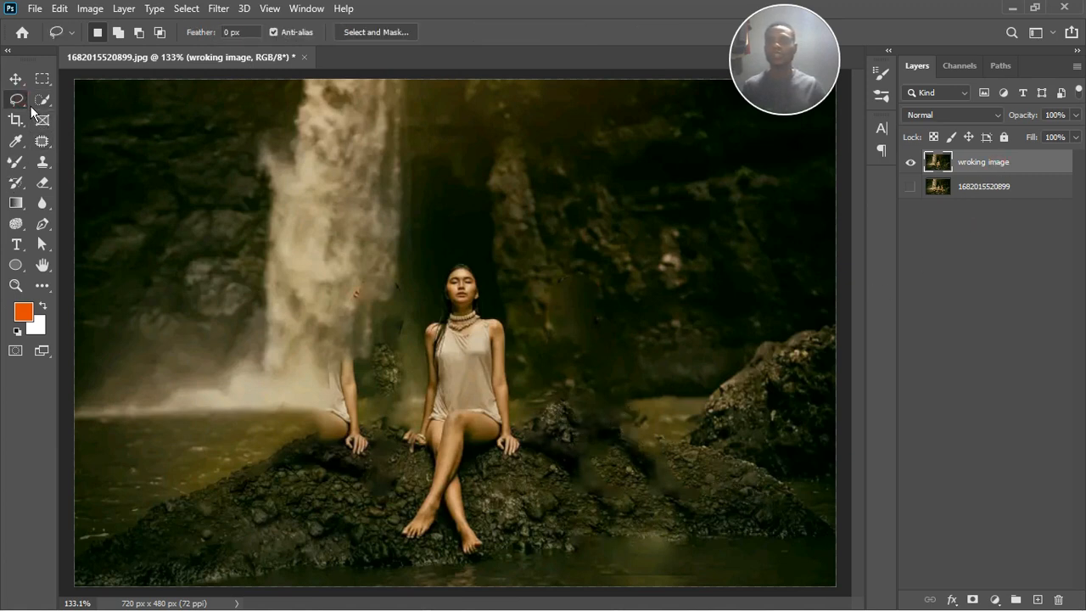
{"action": "left_click", "coordinate": [40, 104]}
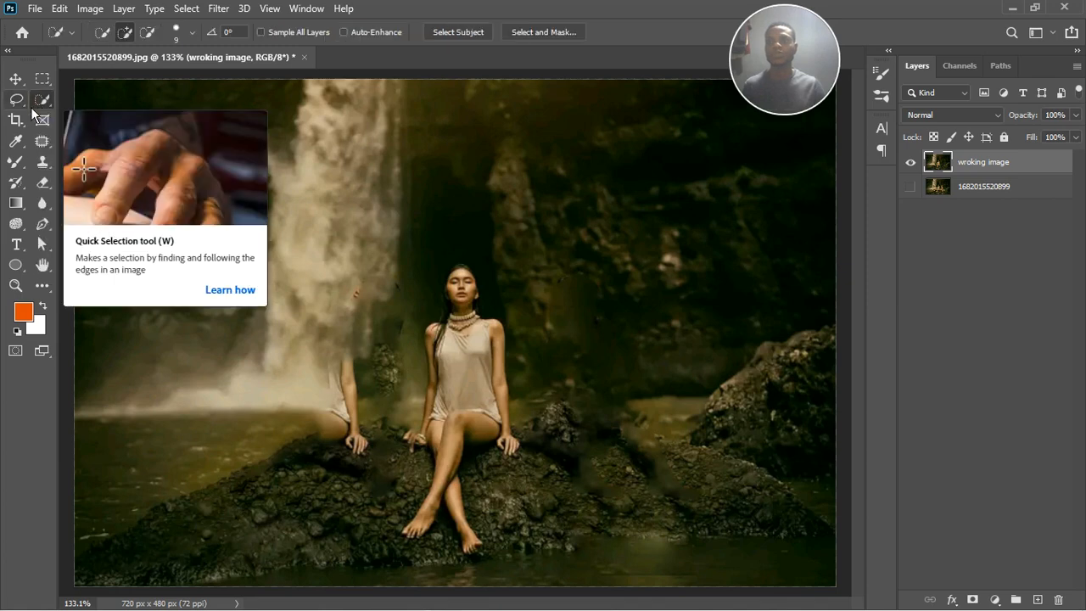
{"action": "left_click", "coordinate": [28, 104]}
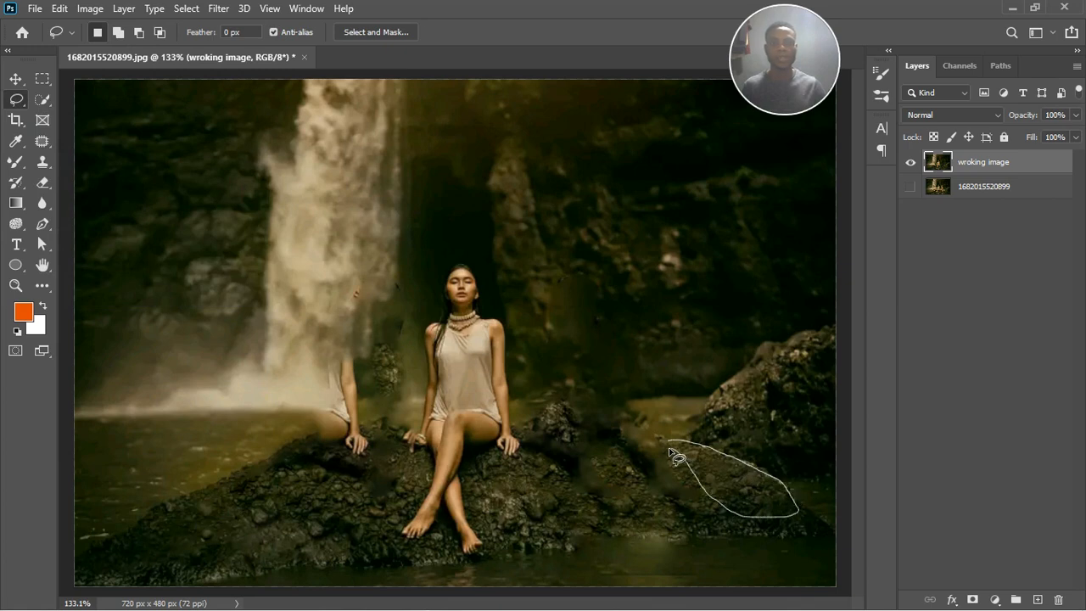
{"action": "mouse_move", "coordinate": [668, 452]}
{"action": "left_mouse_down"}
{"action": "mouse_move", "coordinate": [654, 444]}
{"action": "mouse_move", "coordinate": [675, 449]}
{"action": "mouse_move", "coordinate": [697, 501]}
{"action": "left_mouse_up"}
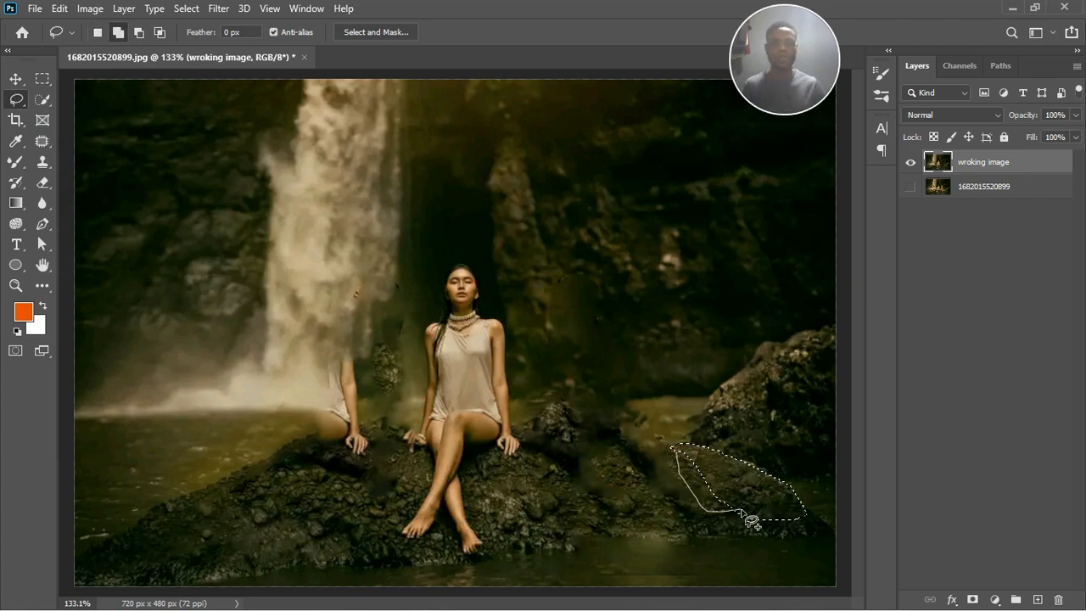
{"action": "left_click_drag", "start_coordinate": [752, 521], "coordinate": [745, 510]}
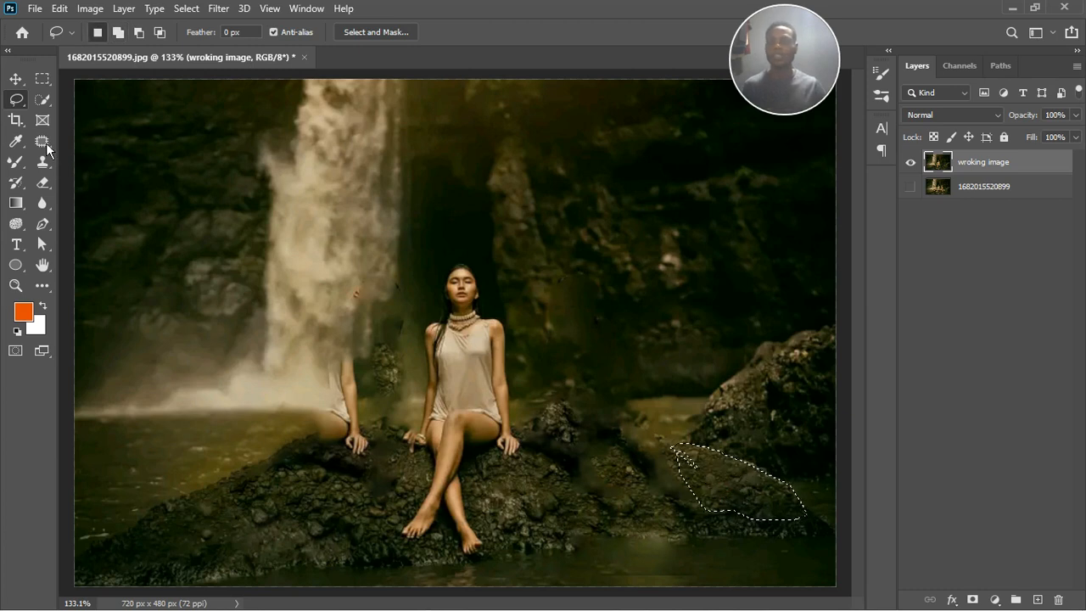
Copy the selected rock surface and paste it onto a new layer above the wroking image layer.
{"action": "key", "text": "v"}
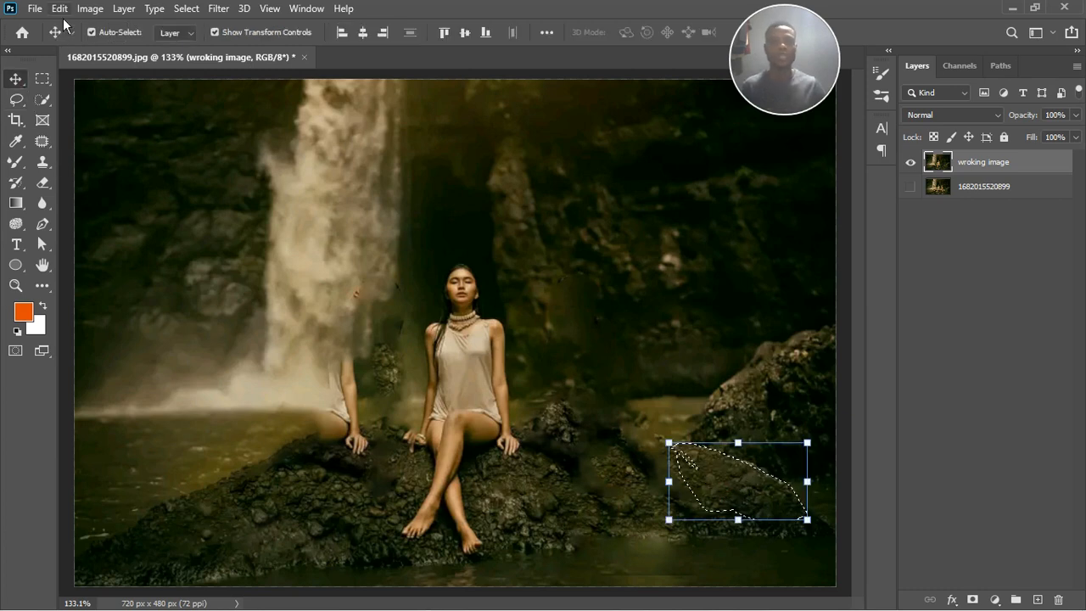
{"action": "left_click", "coordinate": [59, 9]}
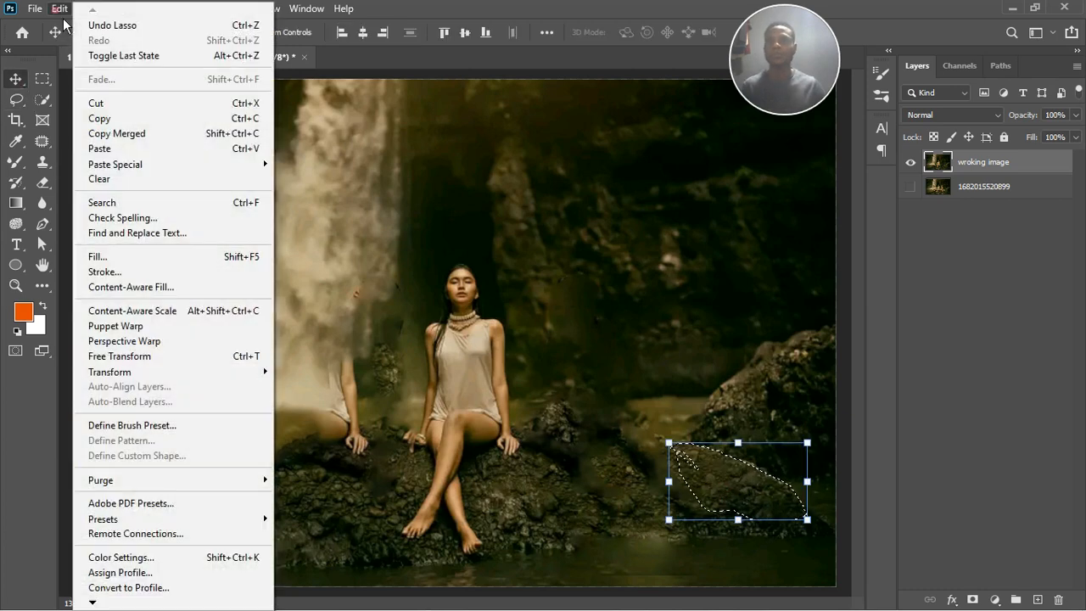
{"action": "left_click", "coordinate": [100, 118]}
{"action": "left_click", "coordinate": [1041, 600]}
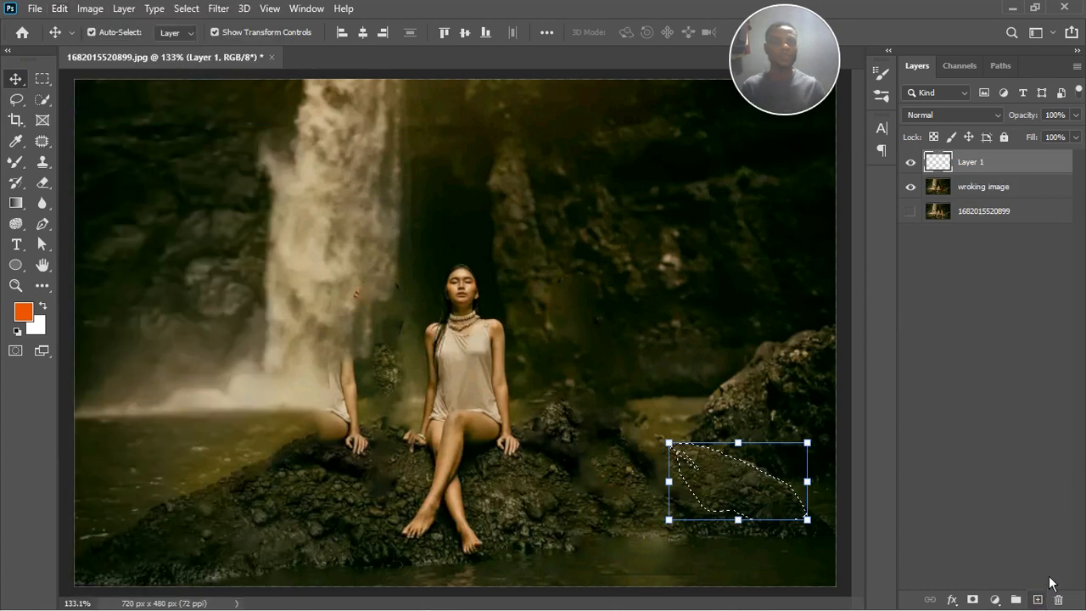
{"action": "left_click", "coordinate": [59, 10]}
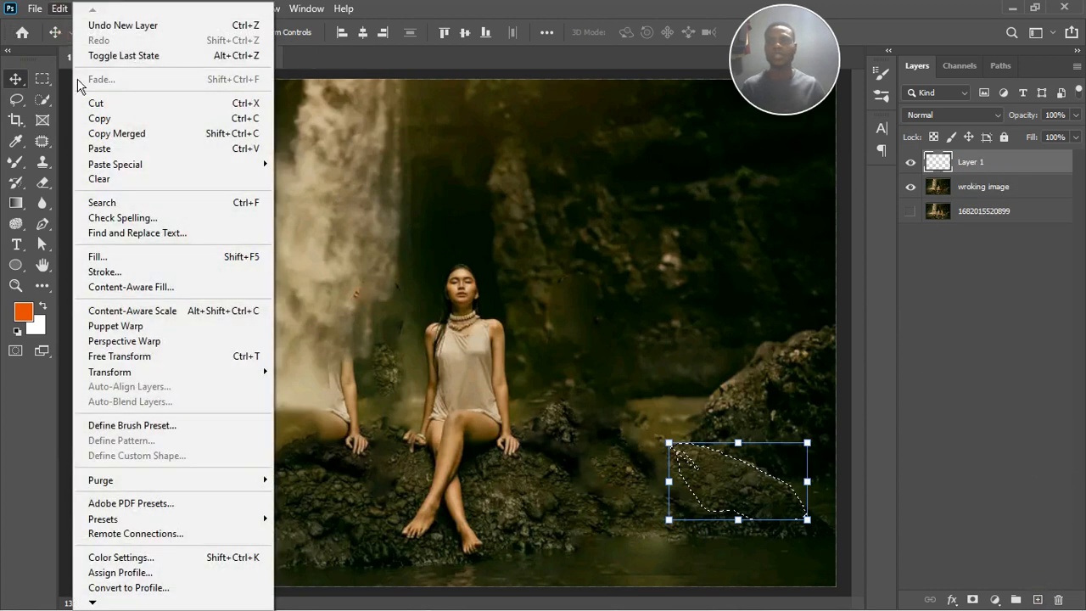
{"action": "left_click", "coordinate": [111, 146]}
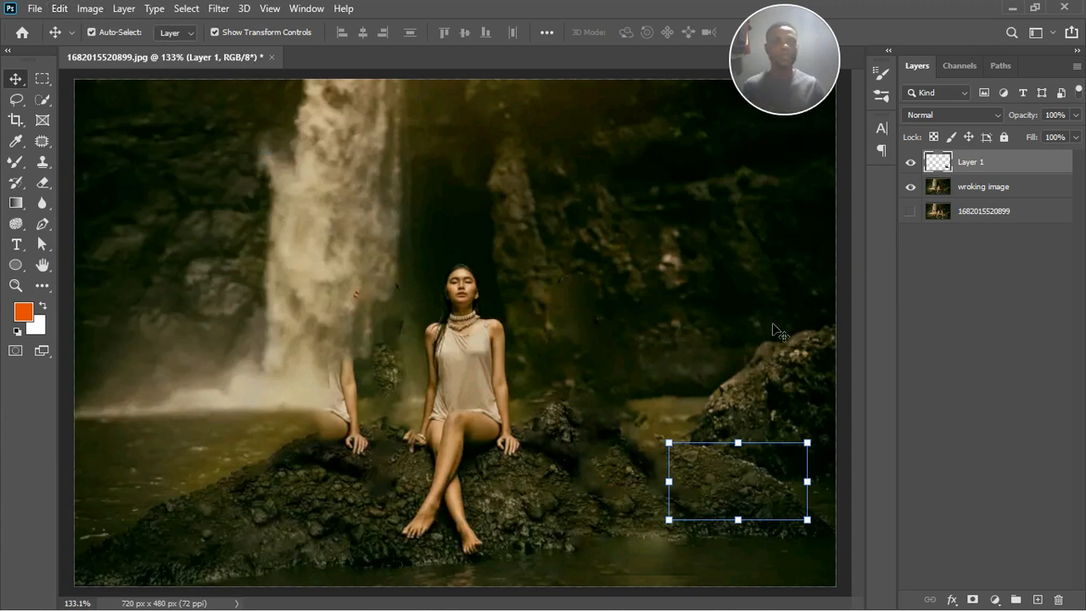
Place the pasted rock over the smudged area right of the woman, scaled to 111.46% and rotated -9.26°, and select the wroking image layer.
{"action": "left_click_drag", "start_coordinate": [749, 504], "coordinate": [644, 474]}
{"action": "left_click_drag", "start_coordinate": [719, 507], "coordinate": [746, 492]}
{"action": "left_click_drag", "start_coordinate": [645, 468], "coordinate": [623, 466]}
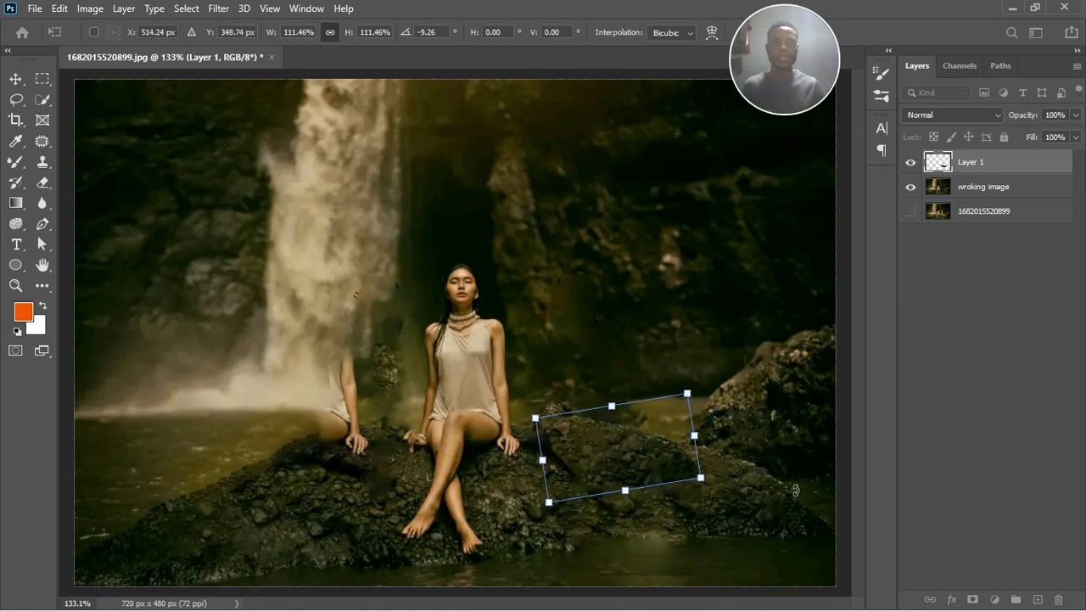
{"action": "left_click", "coordinate": [15, 79]}
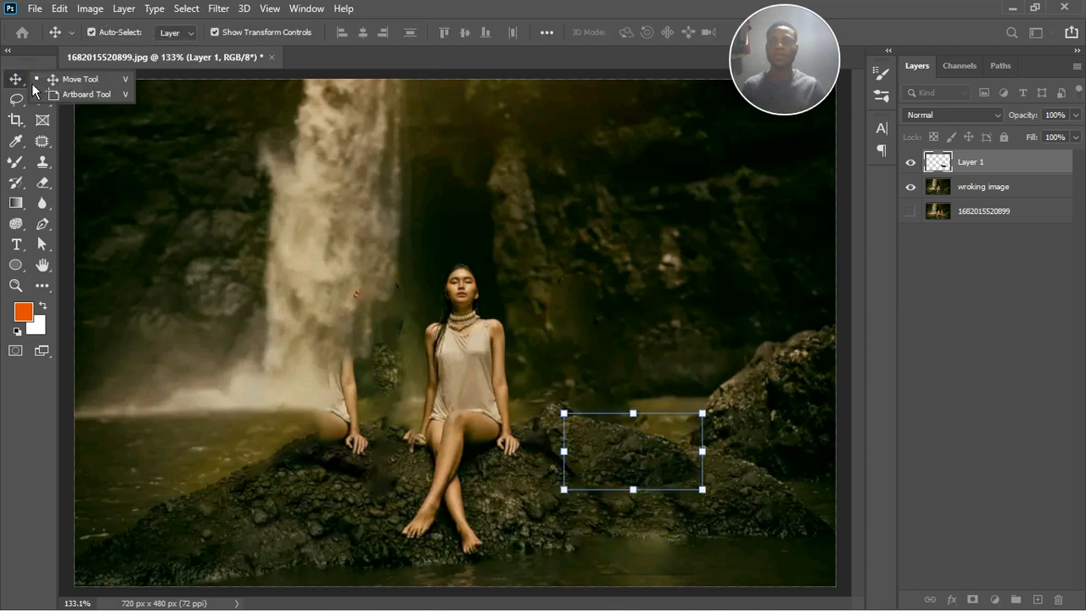
{"action": "left_click", "coordinate": [723, 326]}
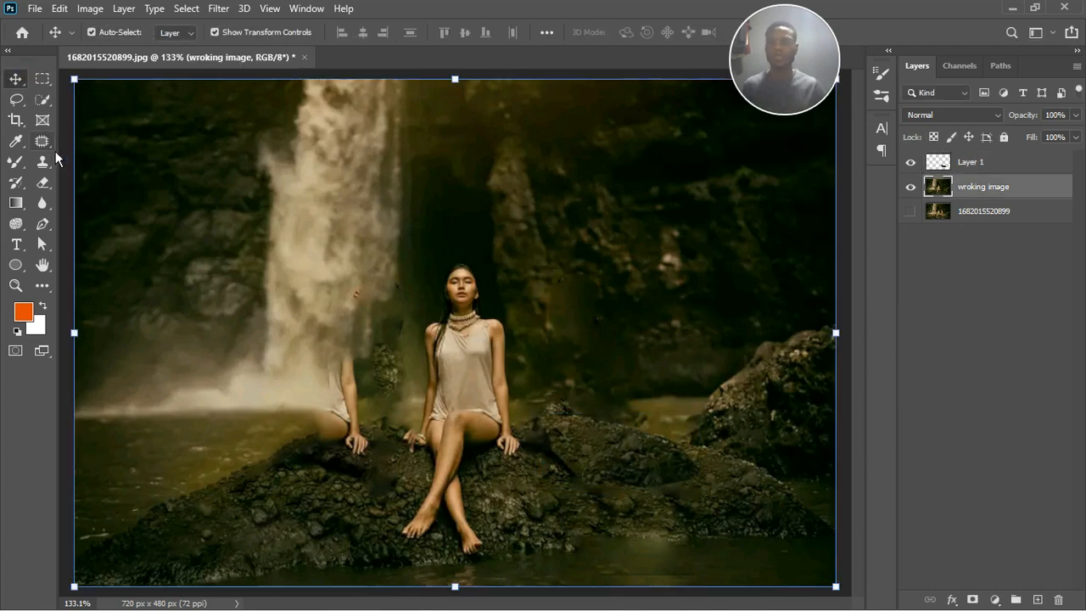
Merge the pasted rock layer with the wroking image layer into a single layer.
{"action": "left_click", "coordinate": [1014, 162], "text": "ctrl"}
{"action": "right_click", "coordinate": [1022, 167]}
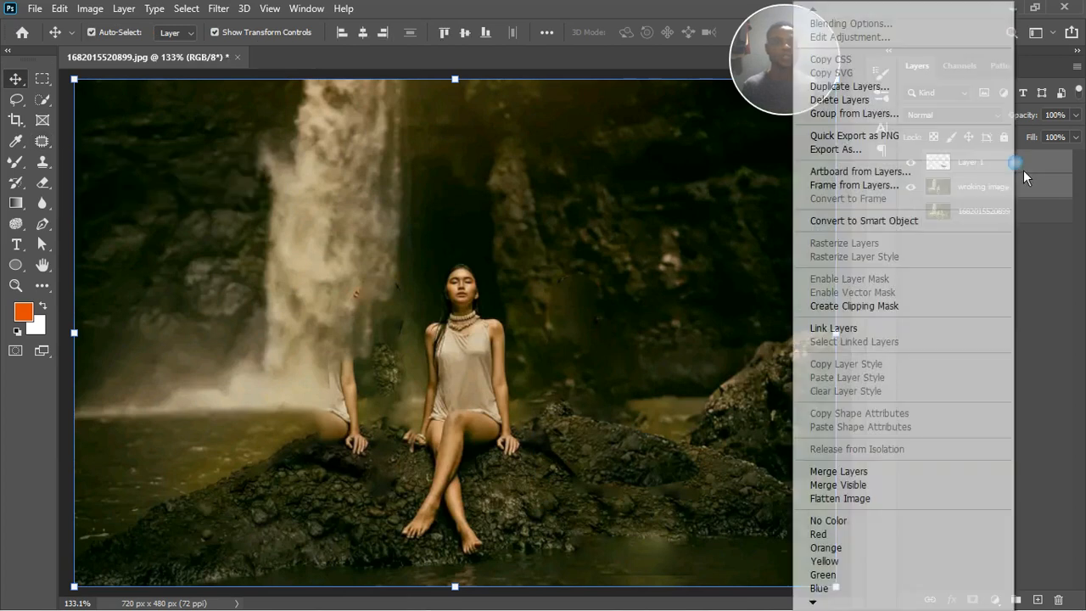
{"action": "left_click", "coordinate": [882, 474]}
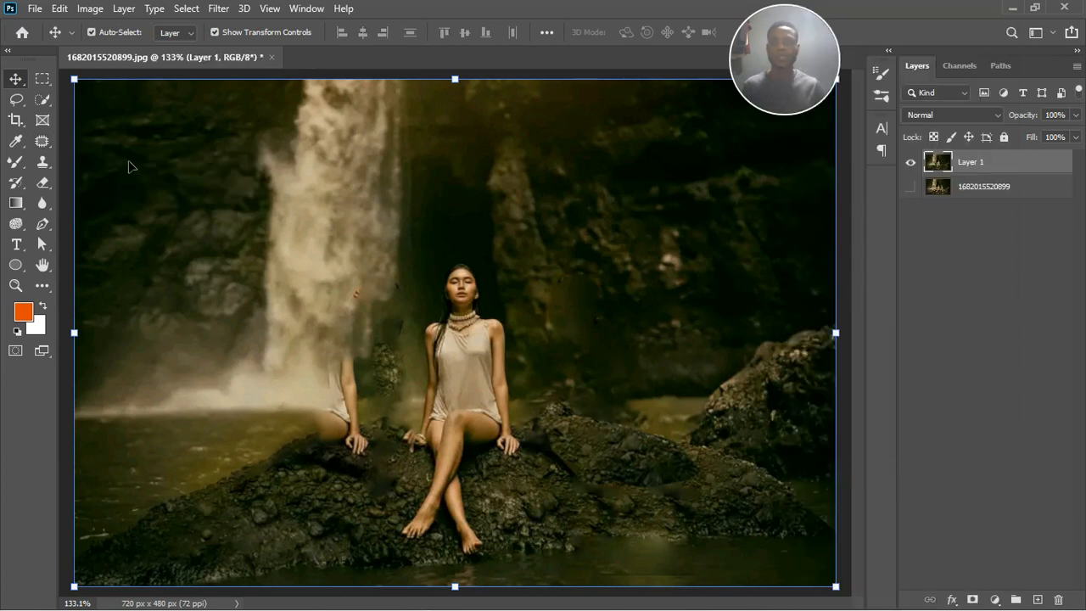
Patch the smudges and seams around the pasted rock right of the woman, sampling clean rock texture with the Patch tool.
{"action": "key", "text": "j"}
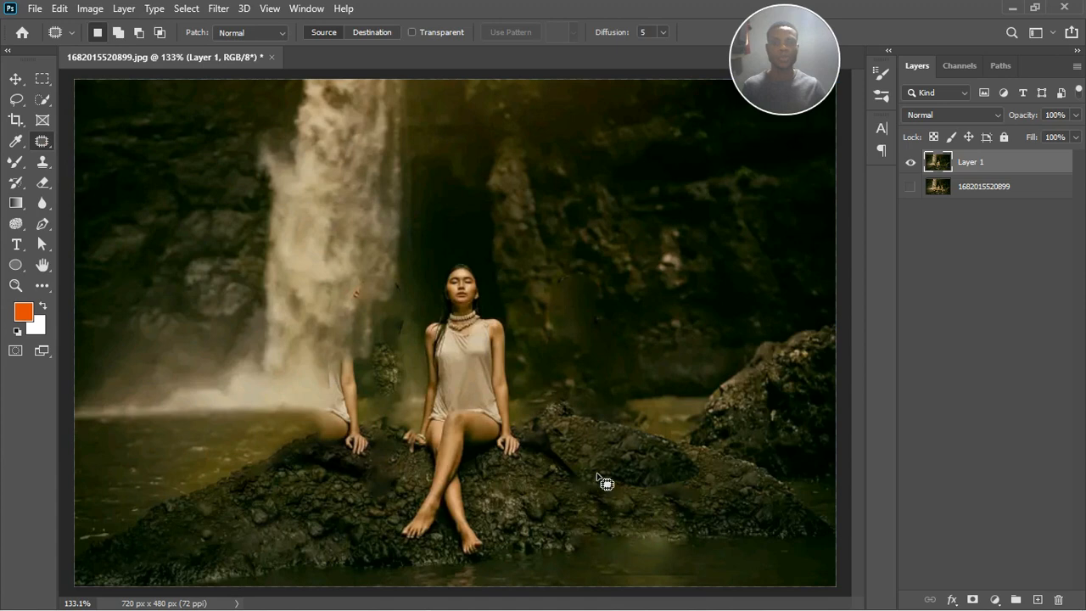
{"action": "mouse_move", "coordinate": [605, 482]}
{"action": "left_mouse_down"}
{"action": "mouse_move", "coordinate": [718, 501]}
{"action": "mouse_move", "coordinate": [591, 506]}
{"action": "mouse_move", "coordinate": [605, 484]}
{"action": "mouse_move", "coordinate": [625, 509]}
{"action": "mouse_move", "coordinate": [625, 450]}
{"action": "mouse_move", "coordinate": [629, 481]}
{"action": "mouse_move", "coordinate": [728, 510]}
{"action": "mouse_move", "coordinate": [788, 509]}
{"action": "left_mouse_up"}
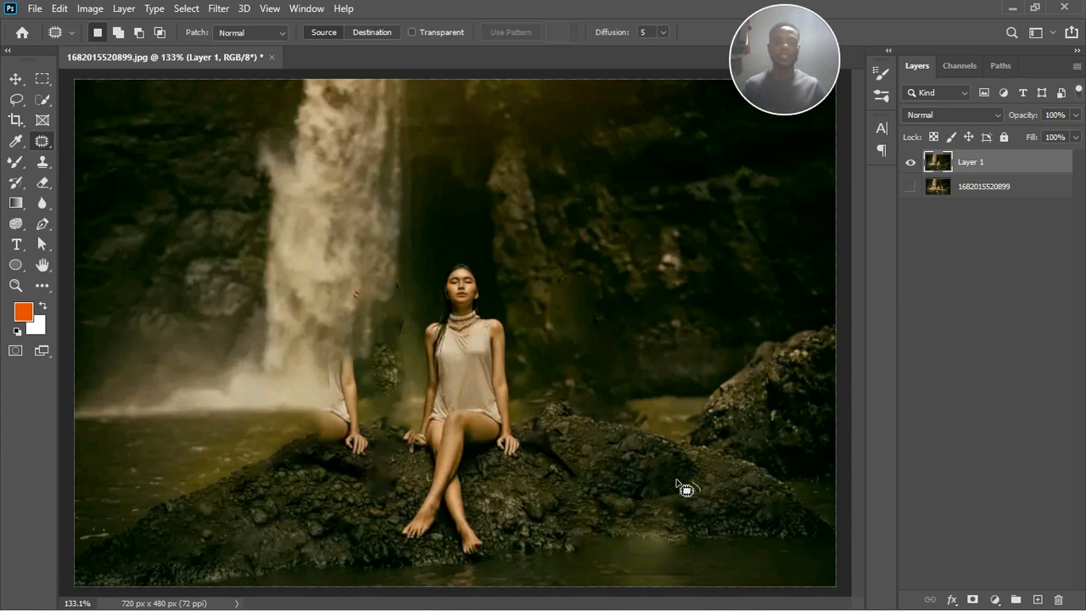
{"action": "mouse_move", "coordinate": [679, 485]}
{"action": "left_mouse_down"}
{"action": "mouse_move", "coordinate": [626, 519]}
{"action": "mouse_move", "coordinate": [705, 507]}
{"action": "mouse_move", "coordinate": [682, 512]}
{"action": "left_mouse_up"}
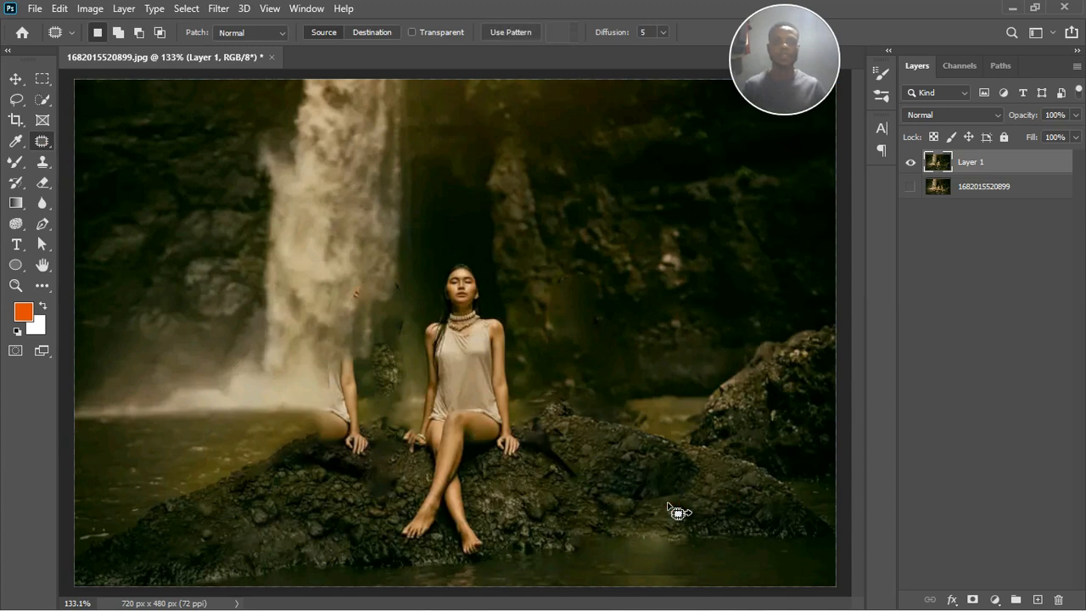
{"action": "left_click", "coordinate": [744, 512]}
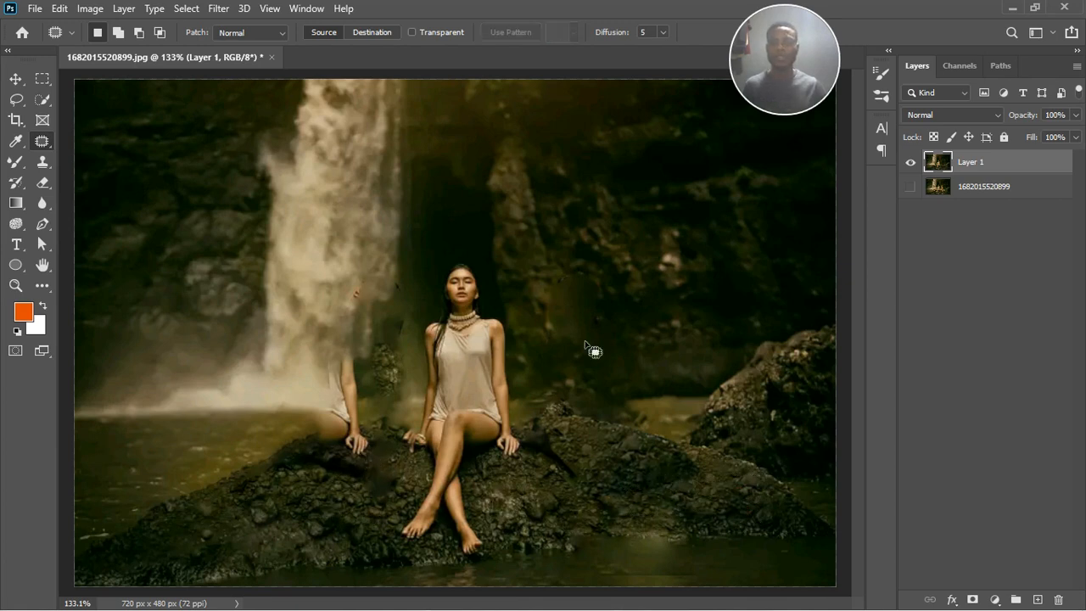
Select the clean rock slope left of the woman with the Lasso Tool and copy it.
{"action": "left_click", "coordinate": [18, 101]}
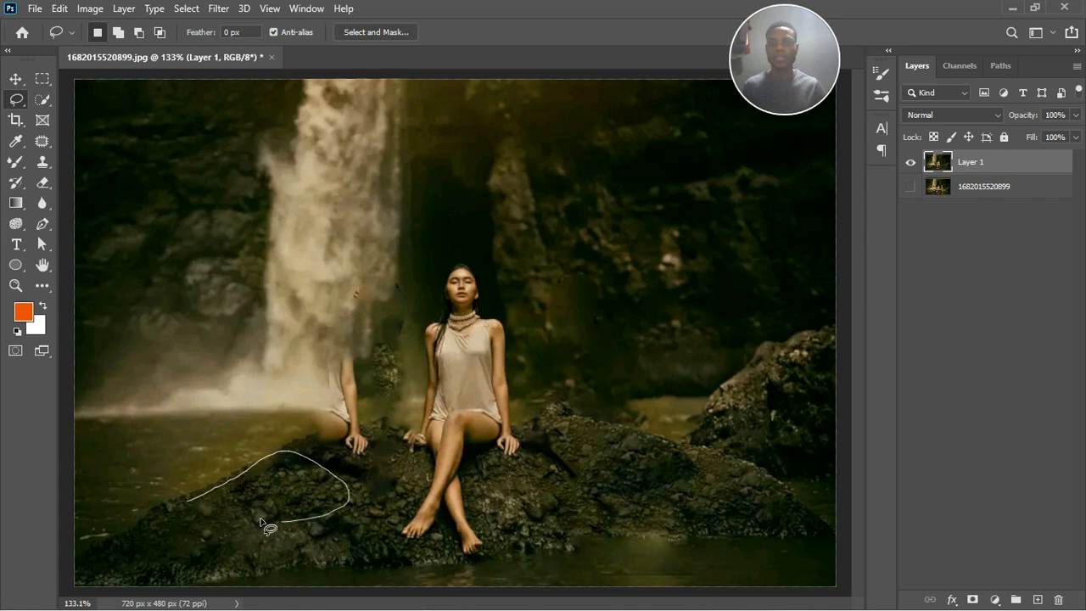
{"action": "left_click_drag", "start_coordinate": [194, 509], "coordinate": [190, 505]}
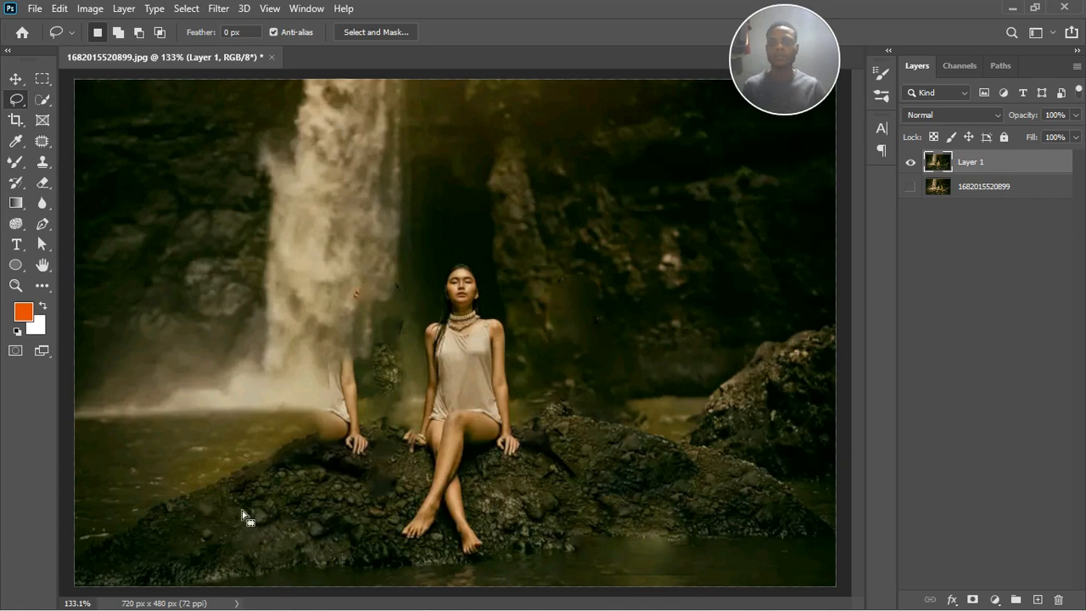
{"action": "left_click", "coordinate": [16, 79]}
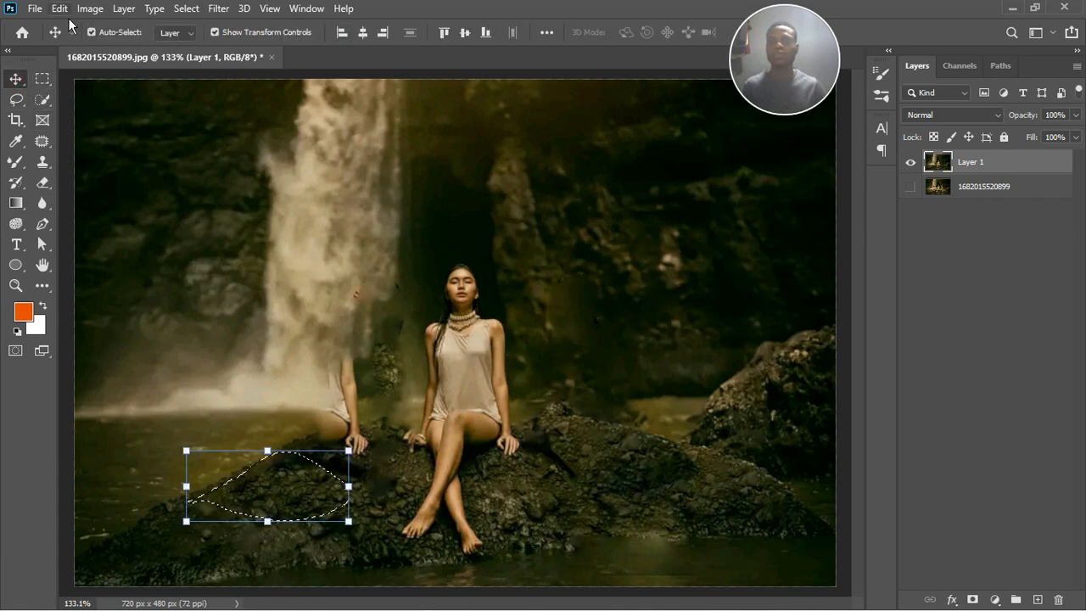
{"action": "left_click", "coordinate": [59, 9]}
{"action": "left_click", "coordinate": [125, 135]}
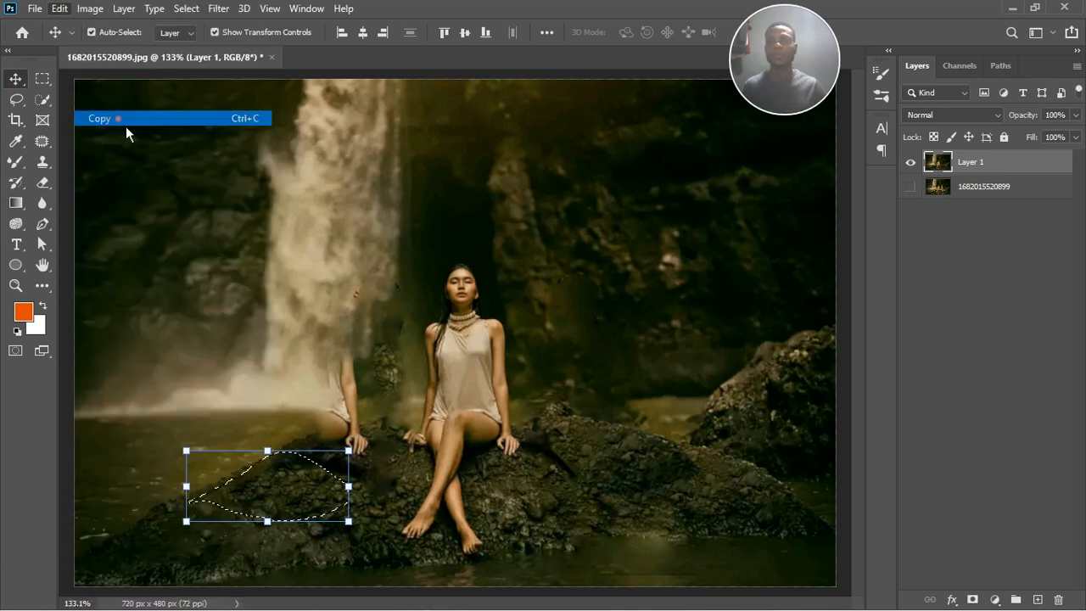
Paste the copied rock onto a new layer and move it over the smudged rock and leftover hand beside the woman.
{"action": "left_click", "coordinate": [1041, 600]}
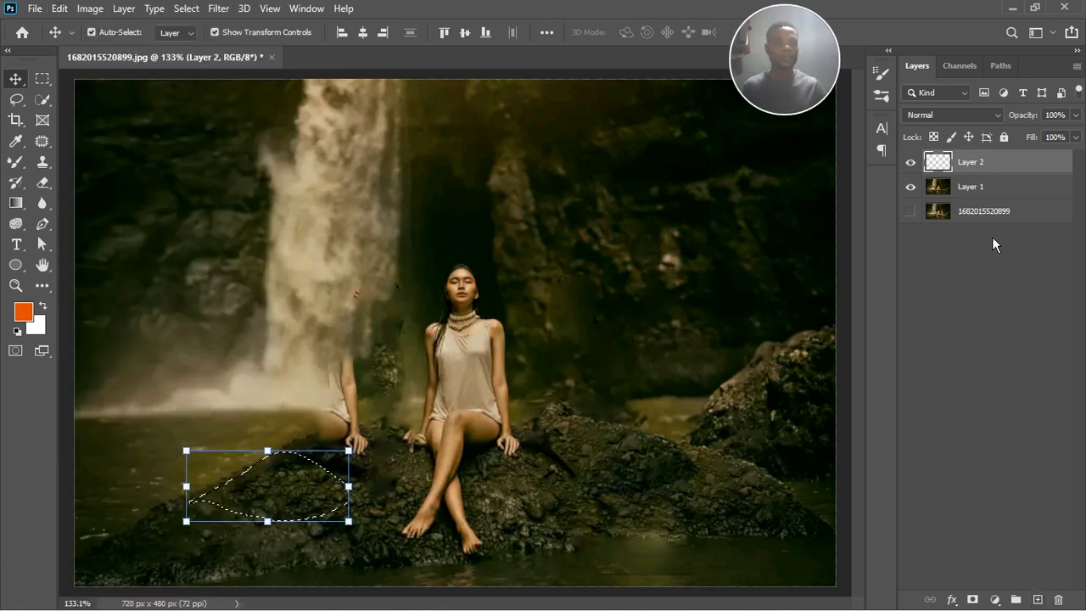
{"action": "left_click", "coordinate": [70, 11]}
{"action": "left_click", "coordinate": [107, 145]}
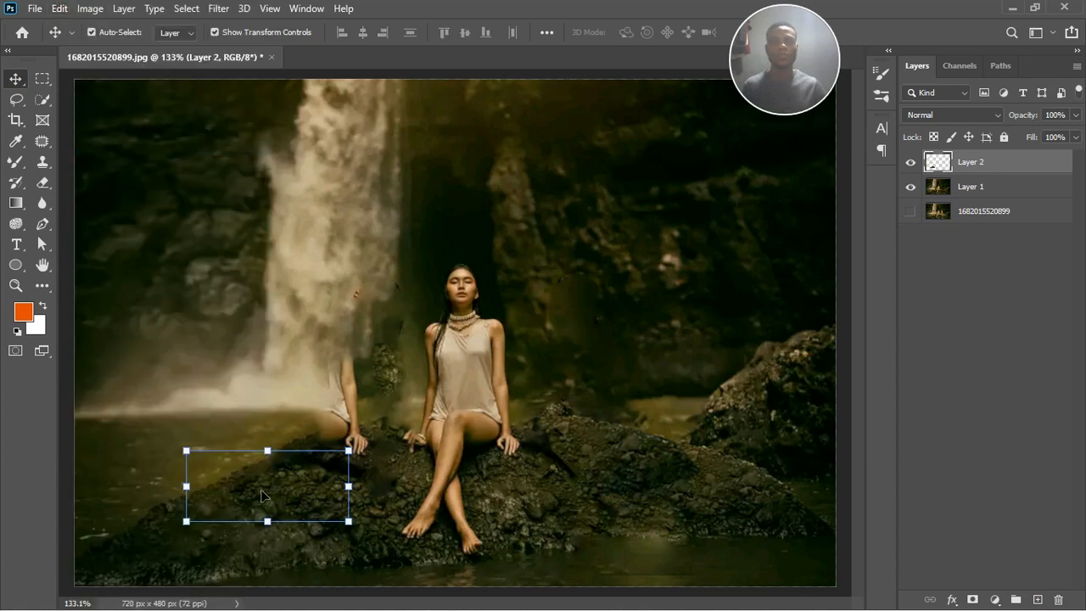
{"action": "left_click_drag", "start_coordinate": [269, 500], "coordinate": [349, 462]}
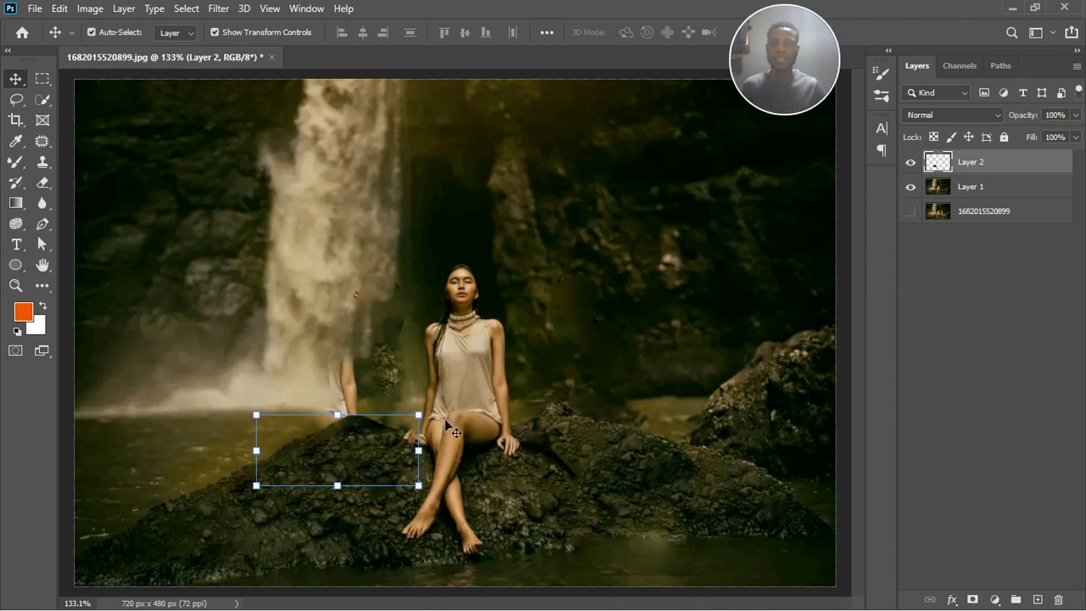
On Layer 1, patch away the leftover torso, arm and thigh at the waterfall's base using nearby mist and water.
{"action": "left_click", "coordinate": [624, 429]}
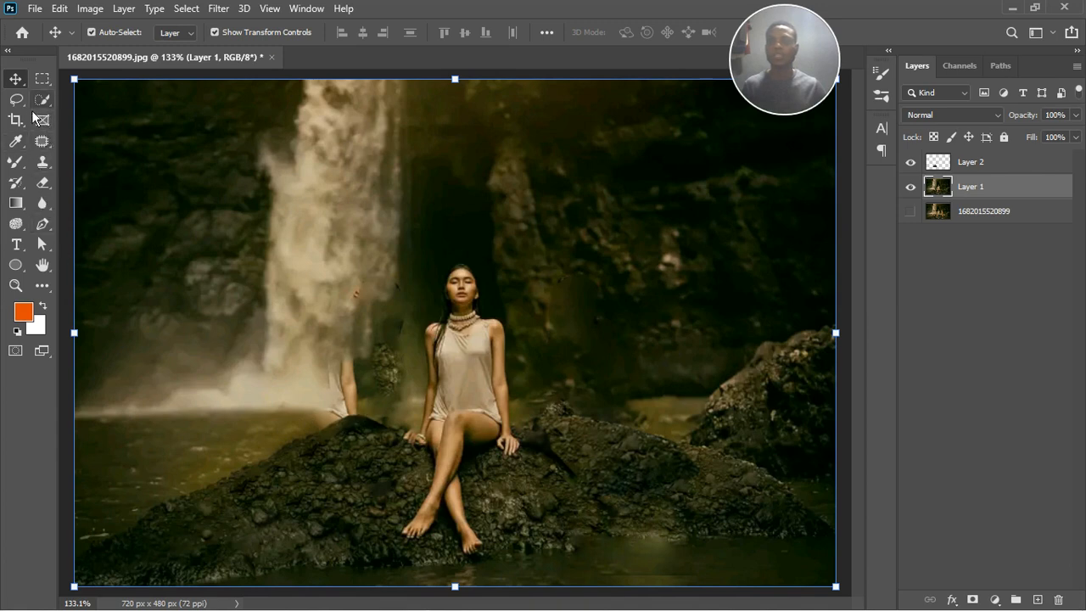
{"action": "left_click", "coordinate": [42, 141]}
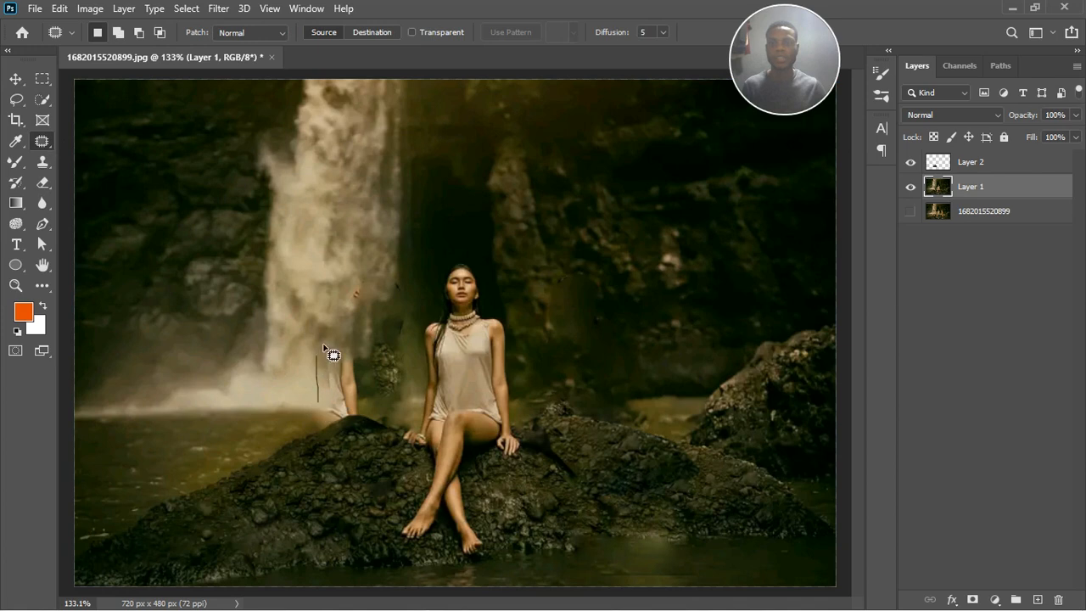
{"action": "mouse_move", "coordinate": [361, 395]}
{"action": "left_mouse_down"}
{"action": "mouse_move", "coordinate": [359, 416]}
{"action": "mouse_move", "coordinate": [317, 402]}
{"action": "left_mouse_up"}
{"action": "key", "text": "ctrl+d"}
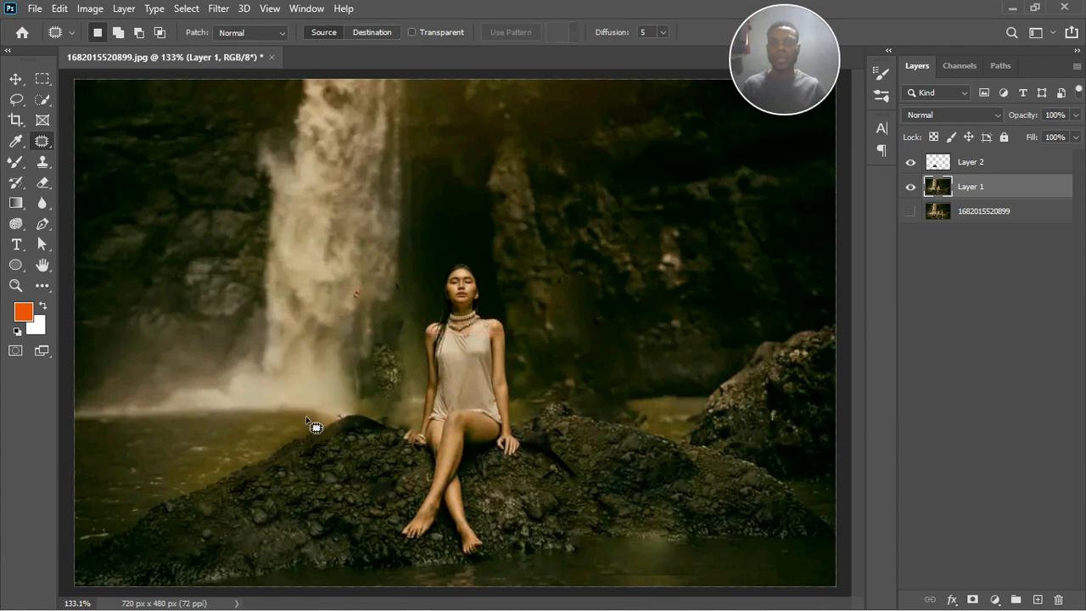
{"action": "mouse_move", "coordinate": [347, 417]}
{"action": "left_mouse_down"}
{"action": "mouse_move", "coordinate": [320, 432]}
{"action": "mouse_move", "coordinate": [316, 416]}
{"action": "left_mouse_up"}
{"action": "left_click_drag", "start_coordinate": [324, 422], "coordinate": [269, 430]}
{"action": "key", "text": "ctrl+d"}
Merge Layer 2 with Layer 1, leaving the original image layer separate.
{"action": "left_click", "coordinate": [986, 166], "text": "shift"}
{"action": "right_click", "coordinate": [995, 165]}
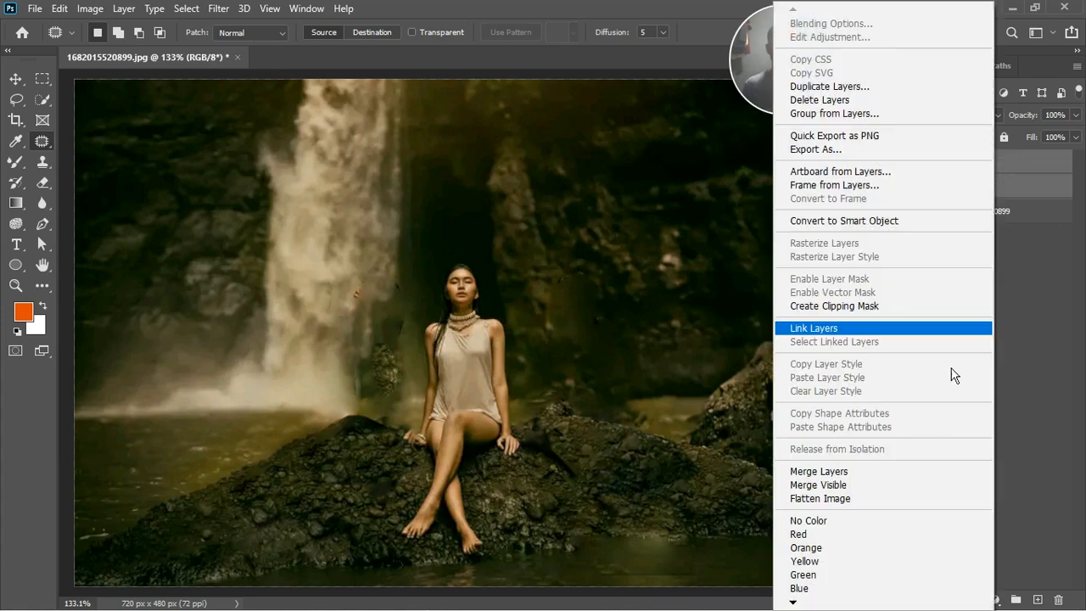
{"action": "left_click", "coordinate": [874, 474]}
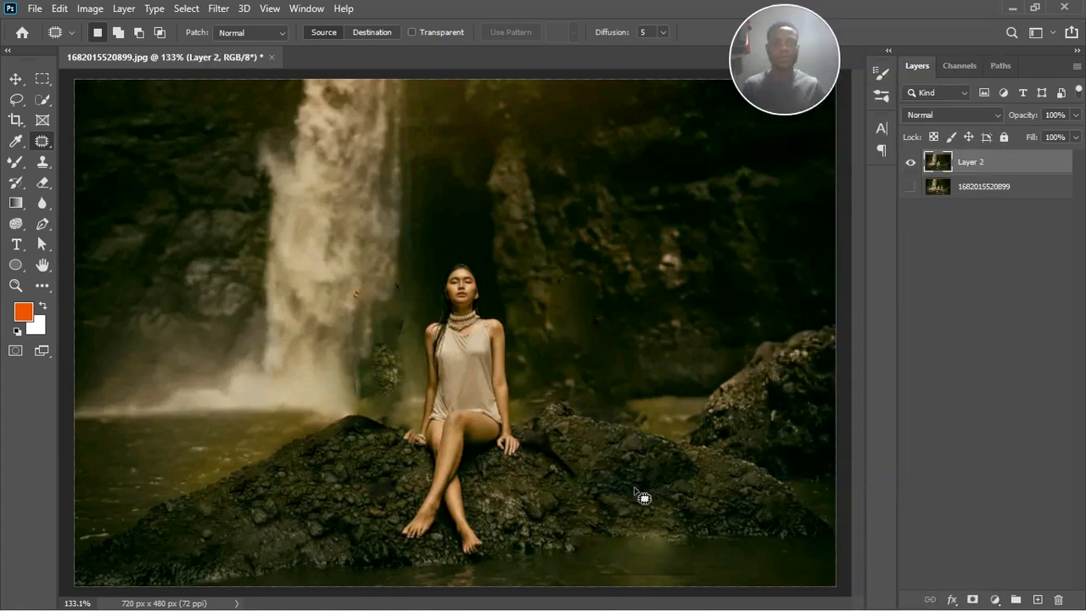
Patch the uneven rock texture right of the woman and the blemish on the rock slope to her left.
{"action": "left_click_drag", "start_coordinate": [620, 493], "coordinate": [685, 463]}
{"action": "left_click_drag", "start_coordinate": [684, 509], "coordinate": [622, 491]}
{"action": "left_click", "coordinate": [711, 502]}
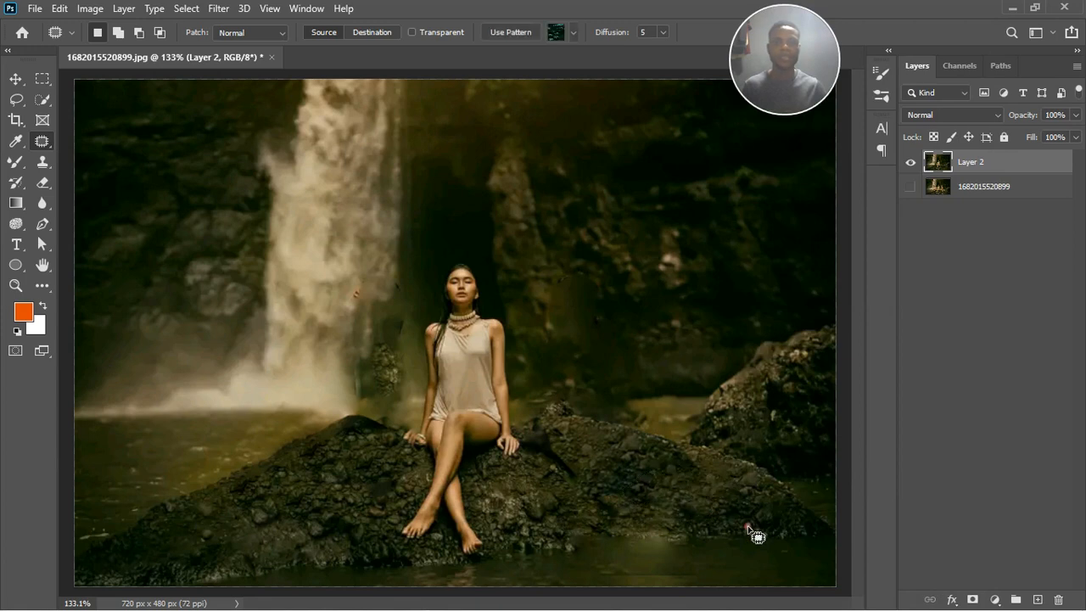
{"action": "mouse_move", "coordinate": [348, 484]}
{"action": "left_mouse_down"}
{"action": "mouse_move", "coordinate": [391, 475]}
{"action": "mouse_move", "coordinate": [390, 503]}
{"action": "mouse_move", "coordinate": [354, 496]}
{"action": "mouse_move", "coordinate": [363, 473]}
{"action": "mouse_move", "coordinate": [298, 517]}
{"action": "left_mouse_up"}
{"action": "left_click", "coordinate": [294, 524]}
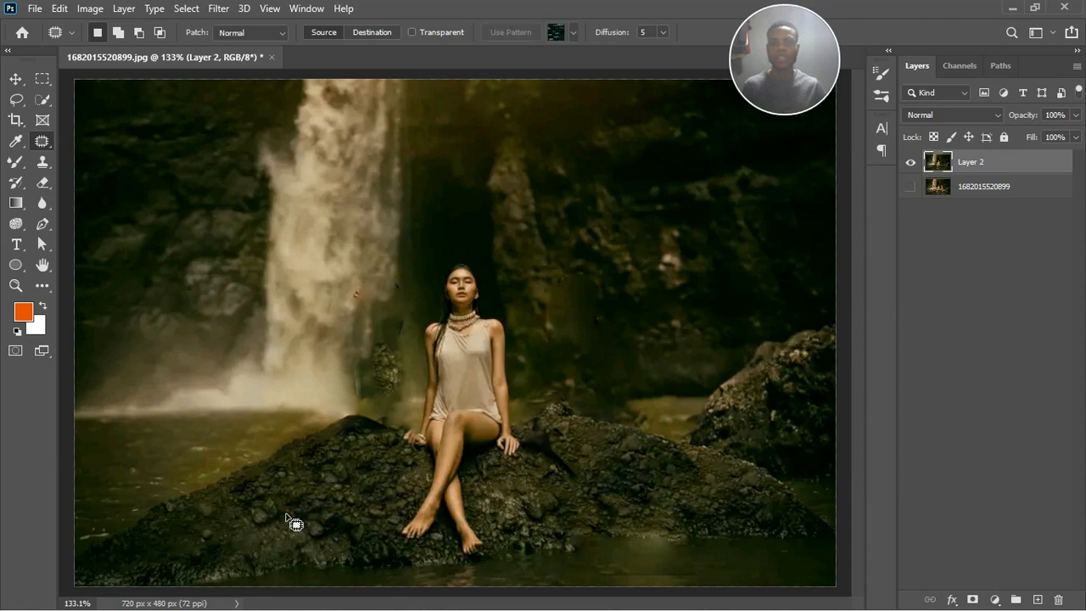
Patch the rough area near the rock's peak just left of the woman with rock texture from below it.
{"action": "key", "text": "ctrl+minus"}
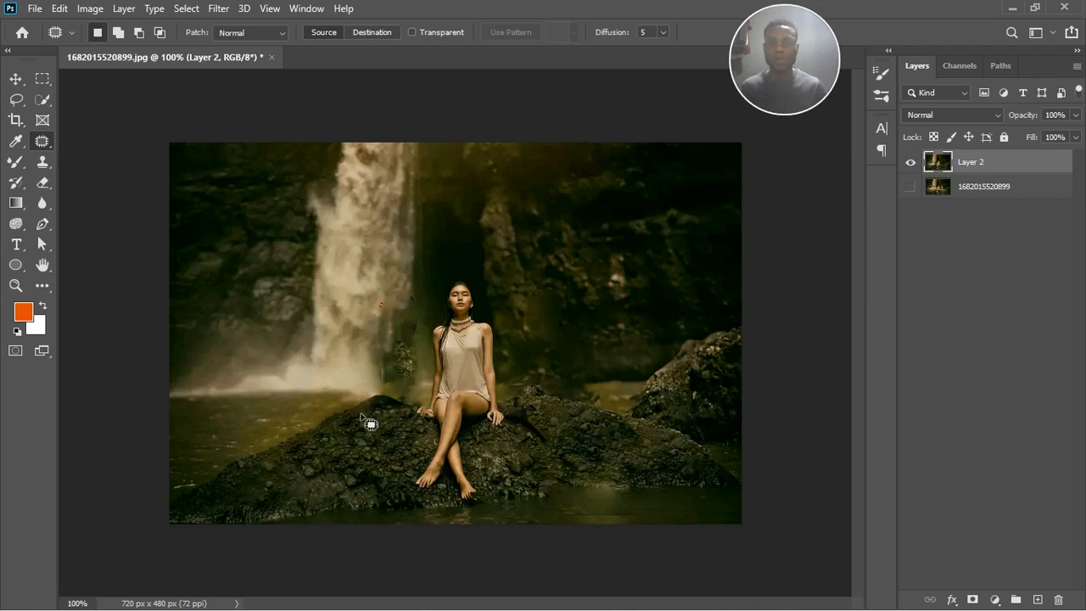
{"action": "left_click_drag", "start_coordinate": [407, 413], "coordinate": [362, 407]}
{"action": "left_click_drag", "start_coordinate": [382, 406], "coordinate": [389, 436]}
{"action": "left_click", "coordinate": [388, 508]}
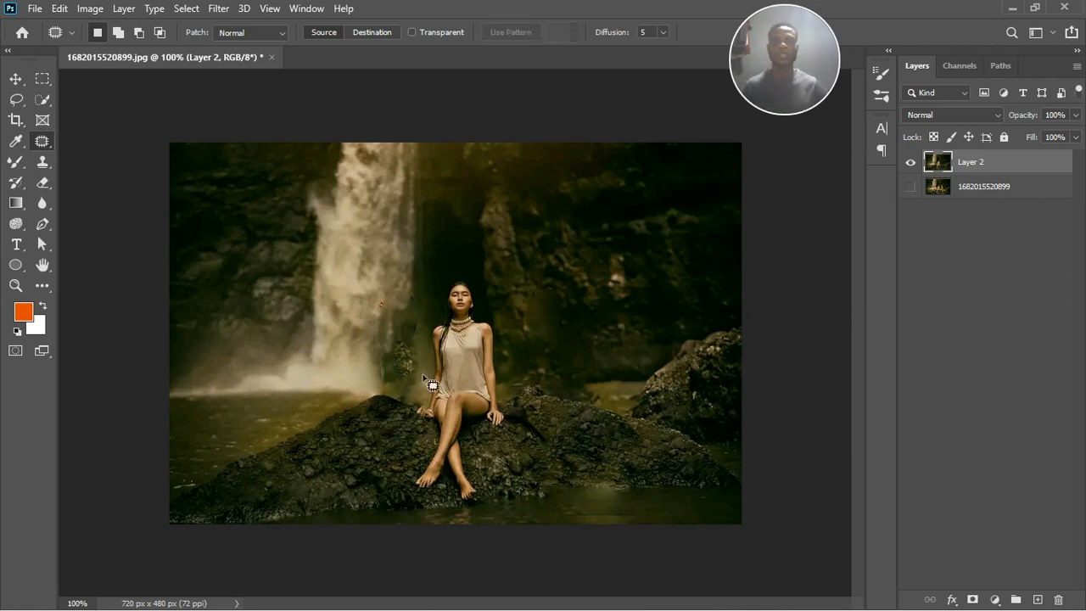
Patch the speckled patch between the waterfall's base and the woman with the waterfall mist beside it.
{"action": "scroll", "coordinate": [407, 379], "scroll_direction": "up", "scroll_amount": 4}
{"action": "scroll", "coordinate": [419, 408], "scroll_direction": "up", "scroll_amount": 1}
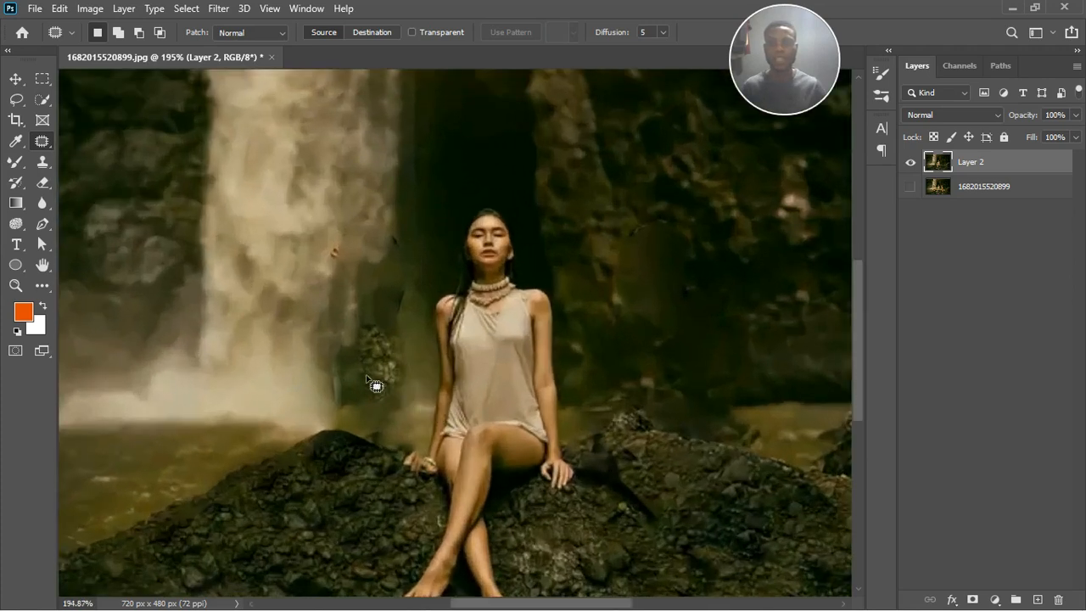
{"action": "mouse_move", "coordinate": [377, 304]}
{"action": "left_mouse_down"}
{"action": "mouse_move", "coordinate": [329, 412]}
{"action": "mouse_move", "coordinate": [383, 410]}
{"action": "mouse_move", "coordinate": [407, 371]}
{"action": "mouse_move", "coordinate": [406, 314]}
{"action": "mouse_move", "coordinate": [379, 306]}
{"action": "left_mouse_up"}
{"action": "left_click_drag", "start_coordinate": [335, 378], "coordinate": [272, 380]}
{"action": "key", "text": "ctrl+d"}
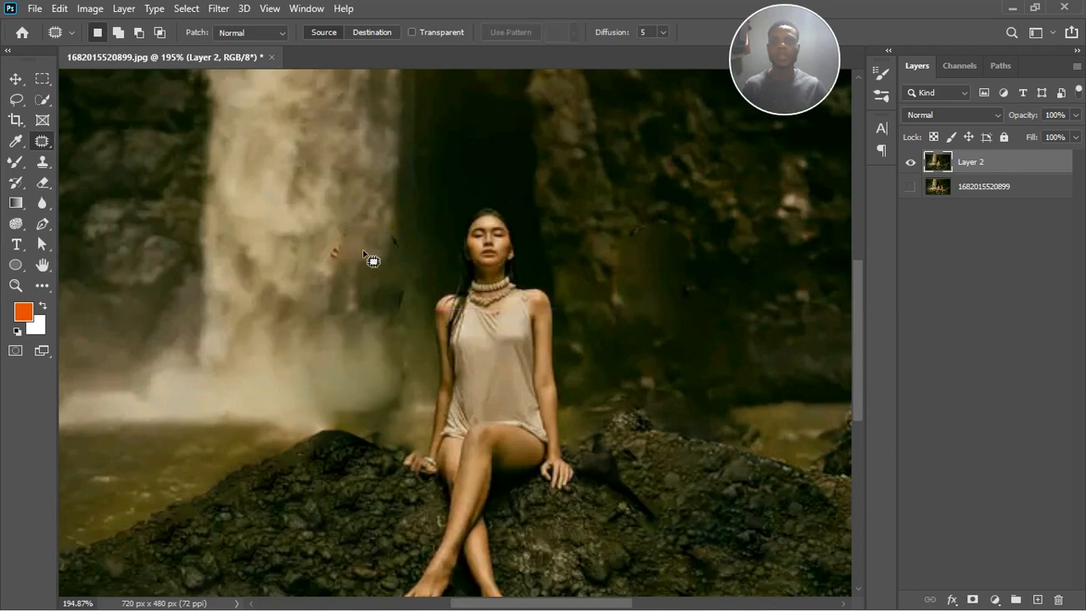
Patch the orange specks and the small dark spot near the waterfall's right edge with clean falling water.
{"action": "mouse_move", "coordinate": [359, 213]}
{"action": "left_mouse_down"}
{"action": "mouse_move", "coordinate": [340, 323]}
{"action": "mouse_move", "coordinate": [401, 313]}
{"action": "mouse_move", "coordinate": [400, 240]}
{"action": "mouse_move", "coordinate": [357, 208]}
{"action": "left_mouse_up"}
{"action": "left_click_drag", "start_coordinate": [364, 284], "coordinate": [301, 288]}
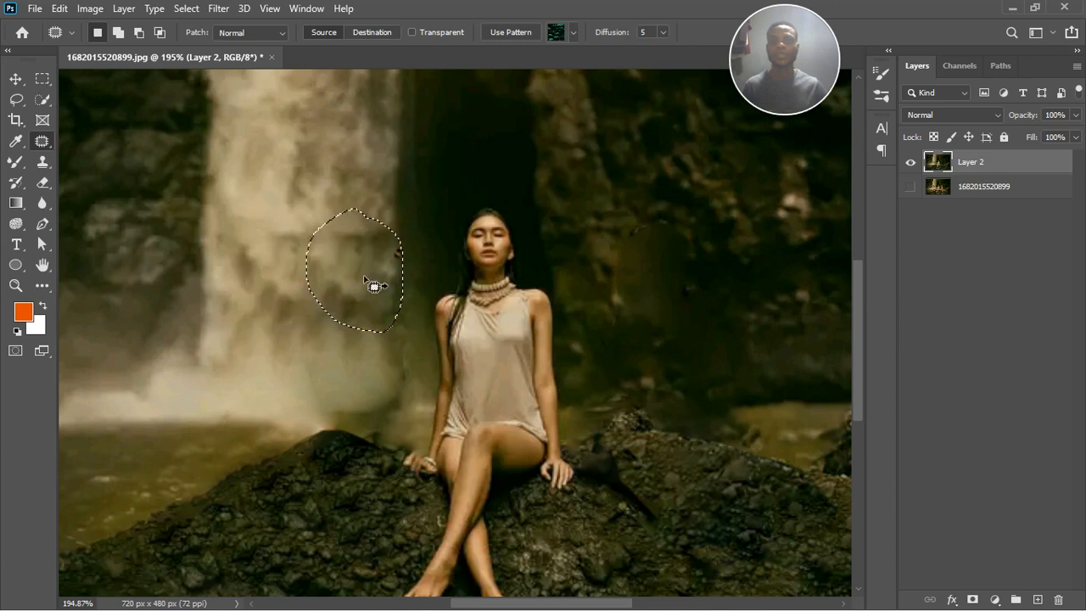
{"action": "left_click", "coordinate": [400, 248]}
{"action": "mouse_move", "coordinate": [403, 233]}
{"action": "left_mouse_down"}
{"action": "mouse_move", "coordinate": [391, 248]}
{"action": "mouse_move", "coordinate": [401, 265]}
{"action": "mouse_move", "coordinate": [403, 235]}
{"action": "mouse_move", "coordinate": [365, 251]}
{"action": "left_mouse_up"}
{"action": "left_click", "coordinate": [388, 320]}
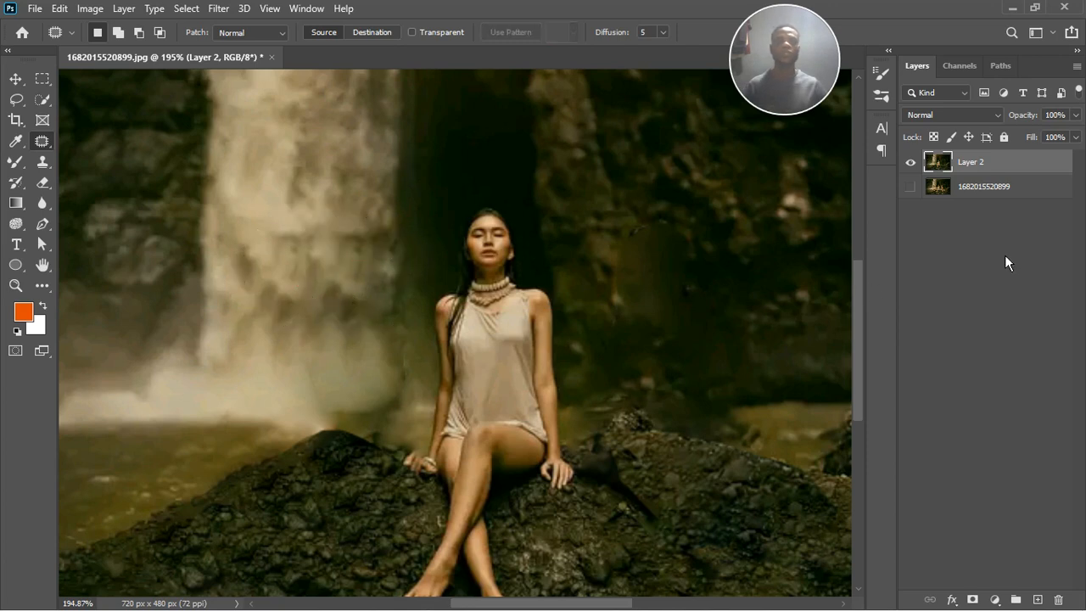
Show the original image layer and toggle the retouched layer's visibility to compare before and after.
{"action": "left_click", "coordinate": [912, 164]}
{"action": "left_click", "coordinate": [912, 163]}
{"action": "scroll", "coordinate": [395, 284], "scroll_direction": "down", "scroll_amount": 3}
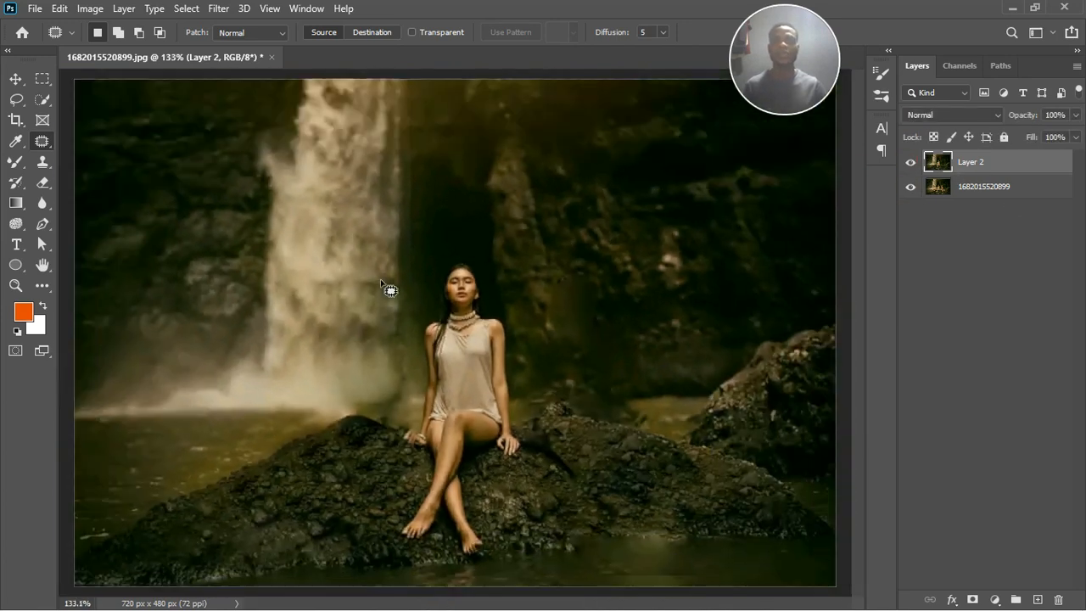